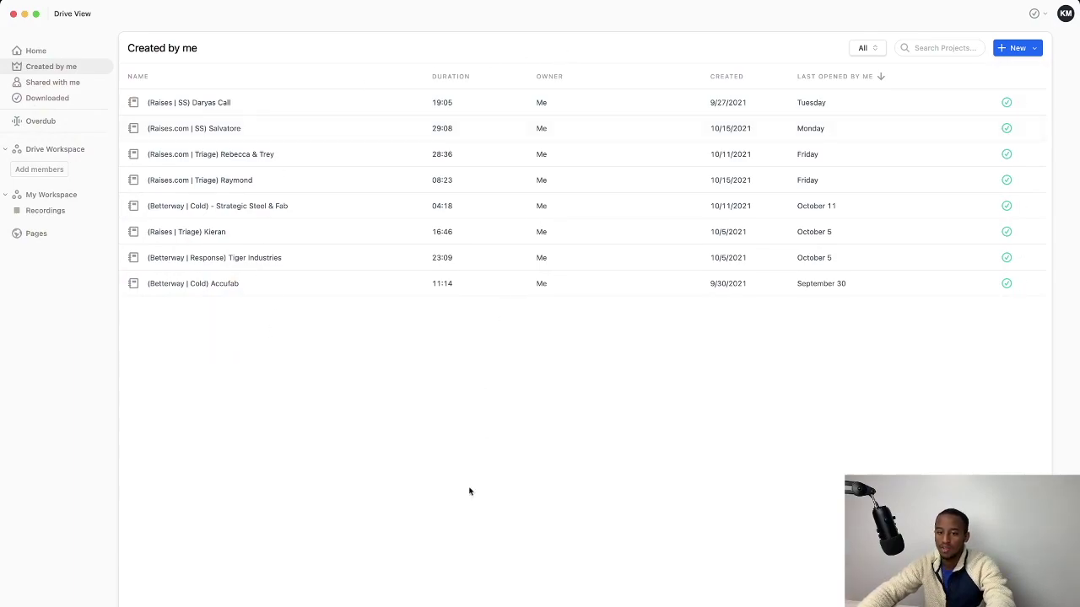
- From Home, create a new Raises.com triage project in My Workspace, named after the prospect
{"action": "left_click", "coordinate": [61, 52]}
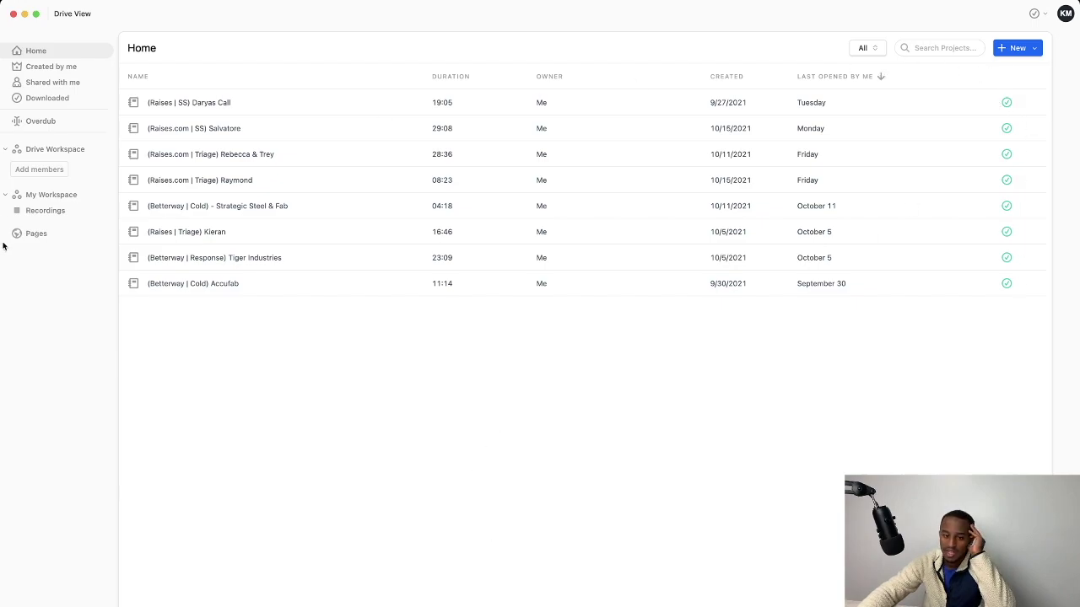
{"action": "left_click_drag", "start_coordinate": [2, 244], "coordinate": [175, 245]}
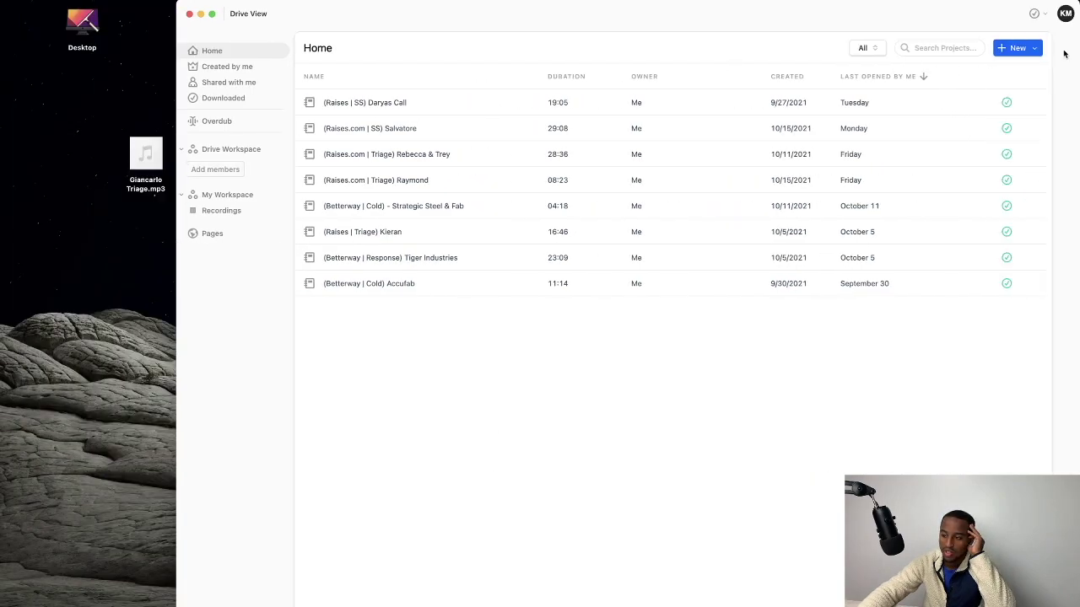
{"action": "double_click", "coordinate": [929, 23]}
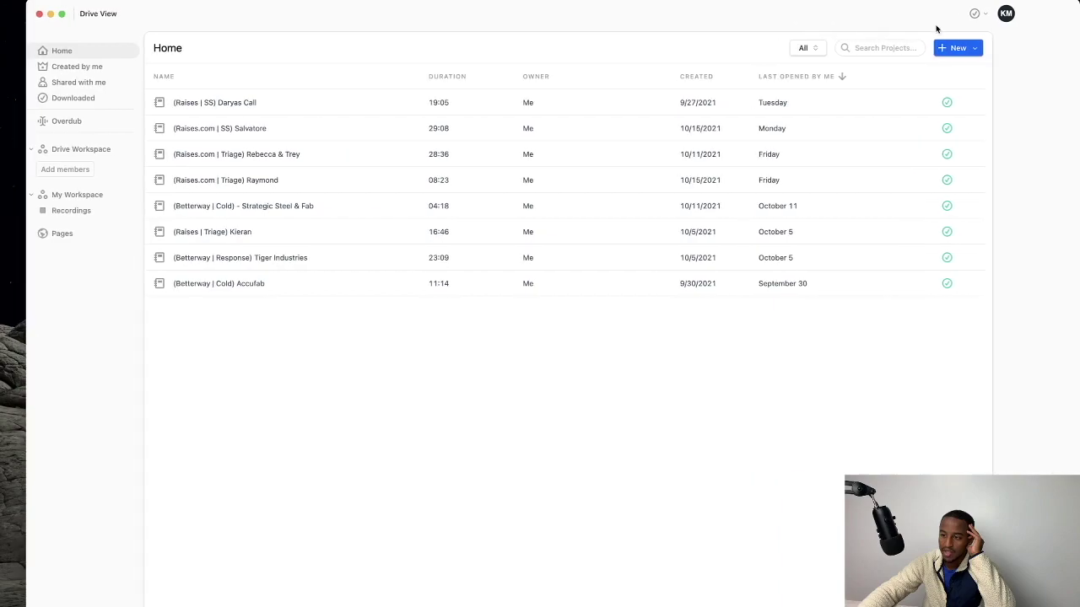
{"action": "left_click", "coordinate": [949, 47]}
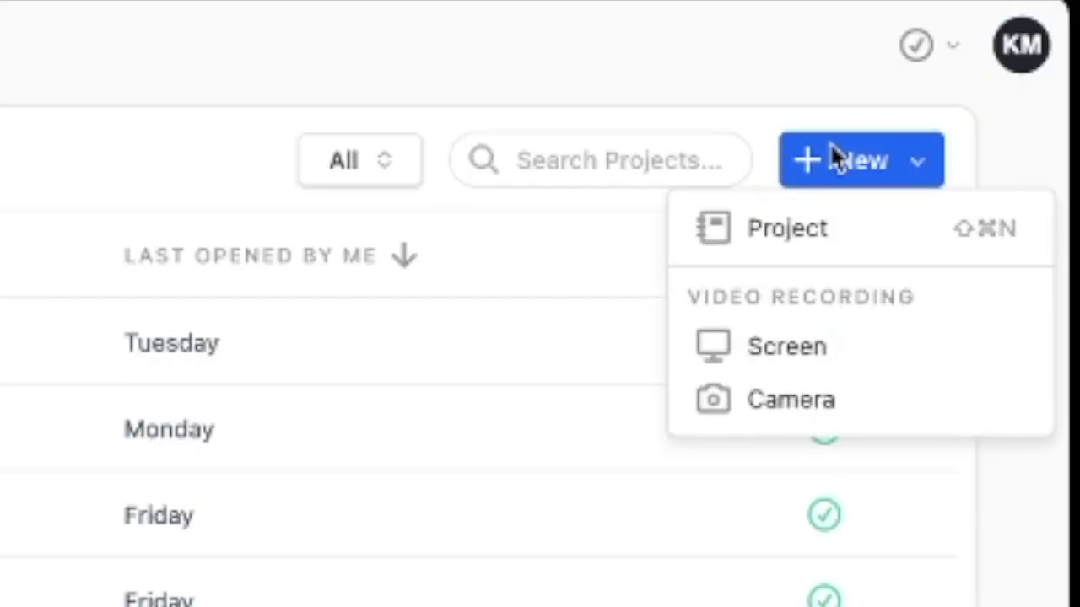
{"action": "left_click", "coordinate": [828, 232]}
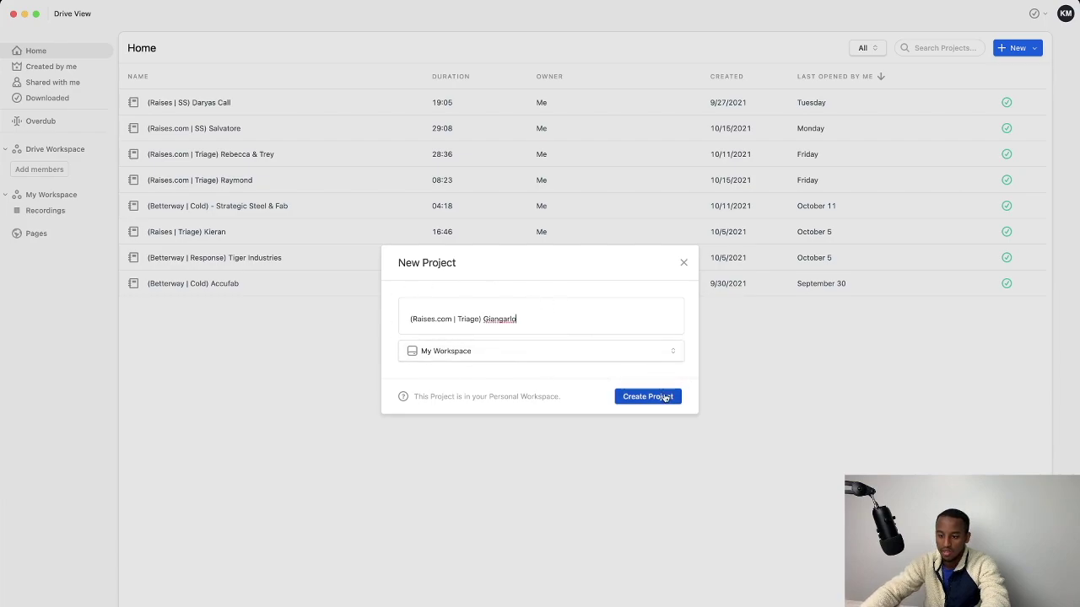
{"action": "left_click", "coordinate": [656, 397]}
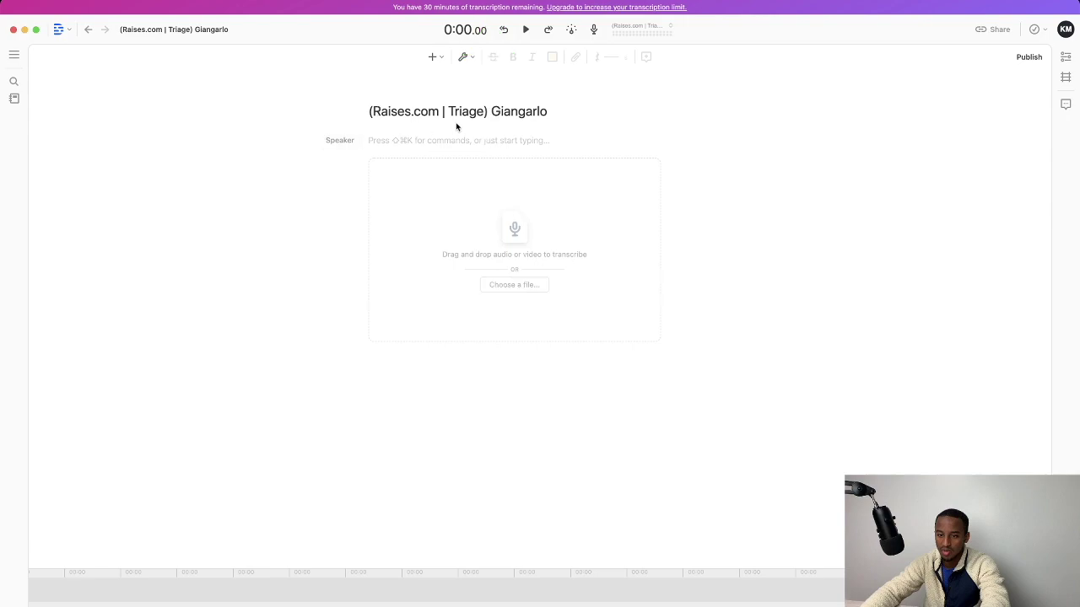
- Reopen the new triage project and drop the call MP3 from the desktop onto its transcription area
{"action": "left_click", "coordinate": [85, 31]}
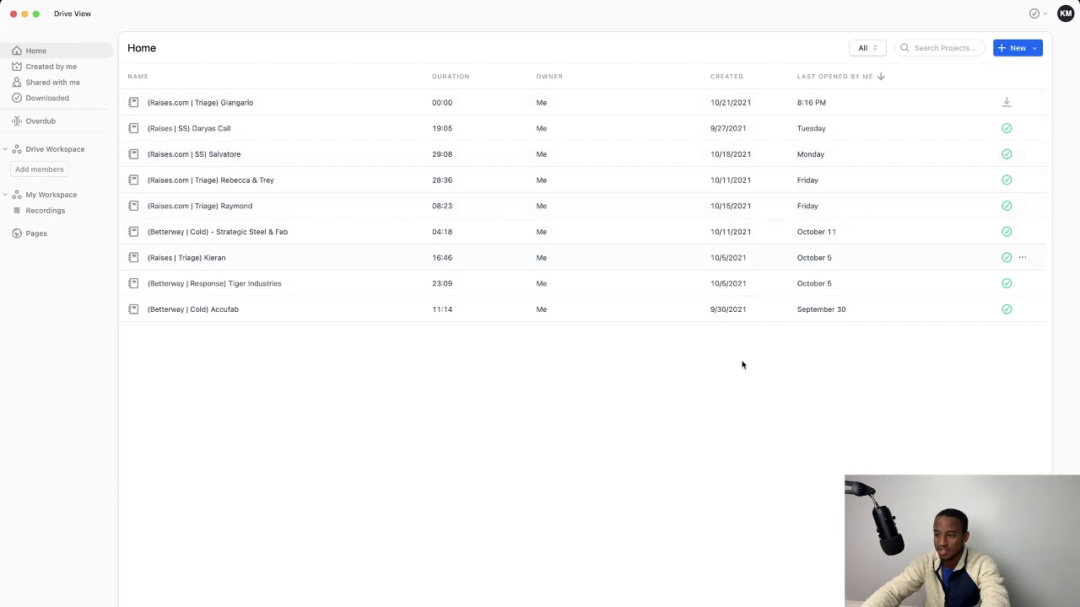
{"action": "left_click", "coordinate": [190, 109]}
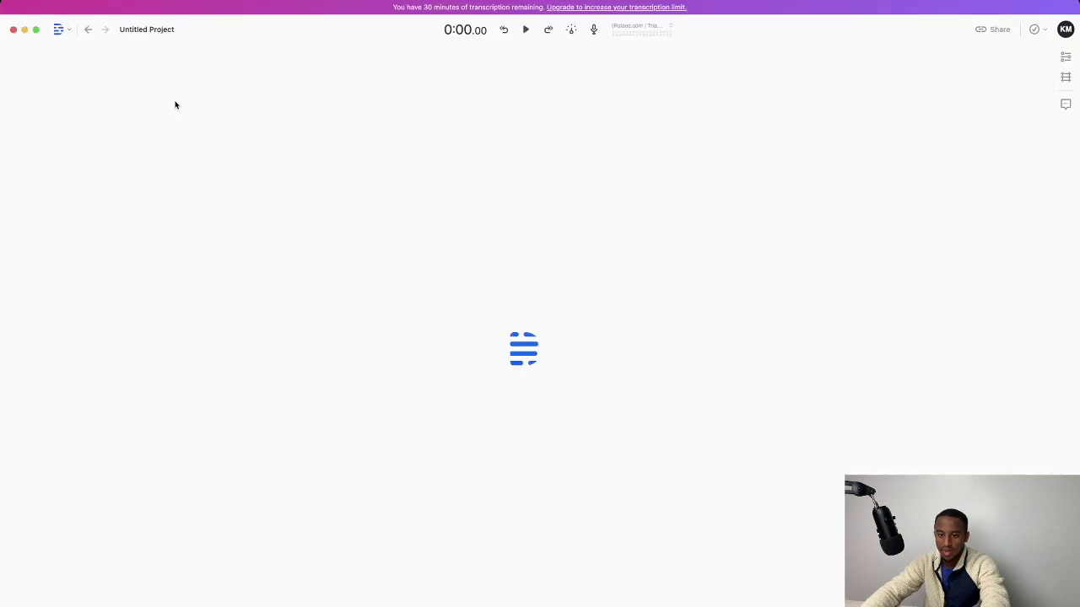
{"action": "left_click_drag", "start_coordinate": [1, 253], "coordinate": [176, 264]}
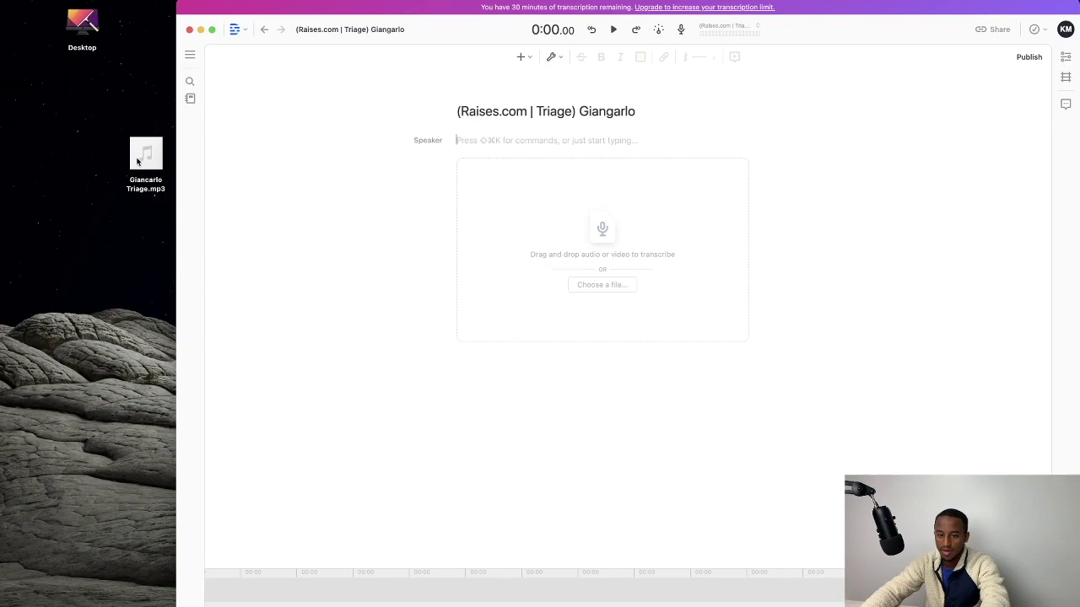
{"action": "left_click_drag", "start_coordinate": [137, 161], "coordinate": [616, 242]}
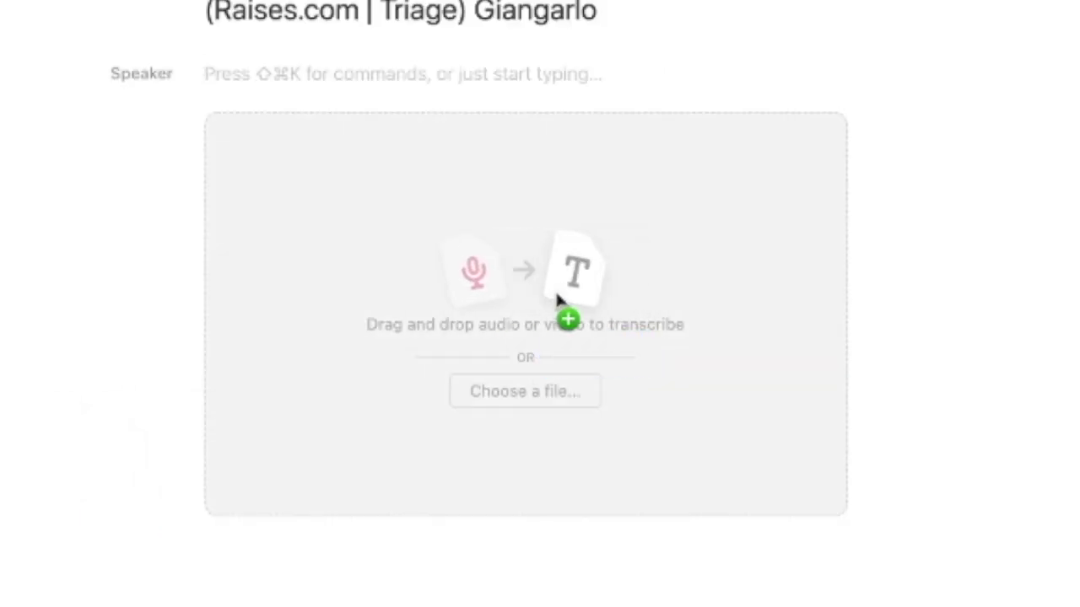
{"action": "left_click_drag", "start_coordinate": [556, 295], "coordinate": [557, 300]}
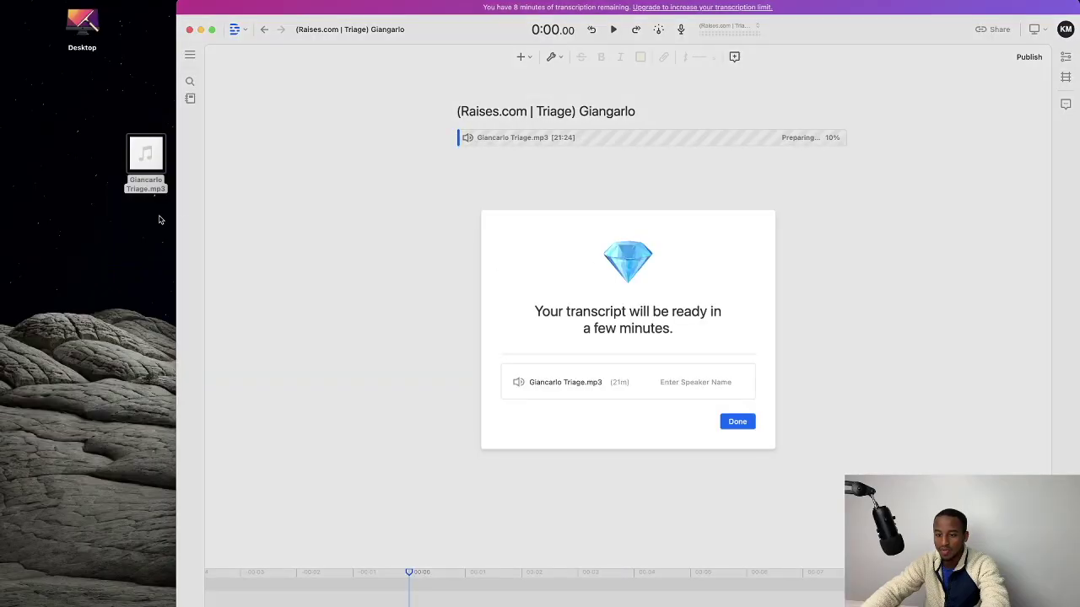
- Maximize the editor and set speaker detection to 2 speakers for the recording
{"action": "left_click_drag", "start_coordinate": [169, 234], "coordinate": [2, 256]}
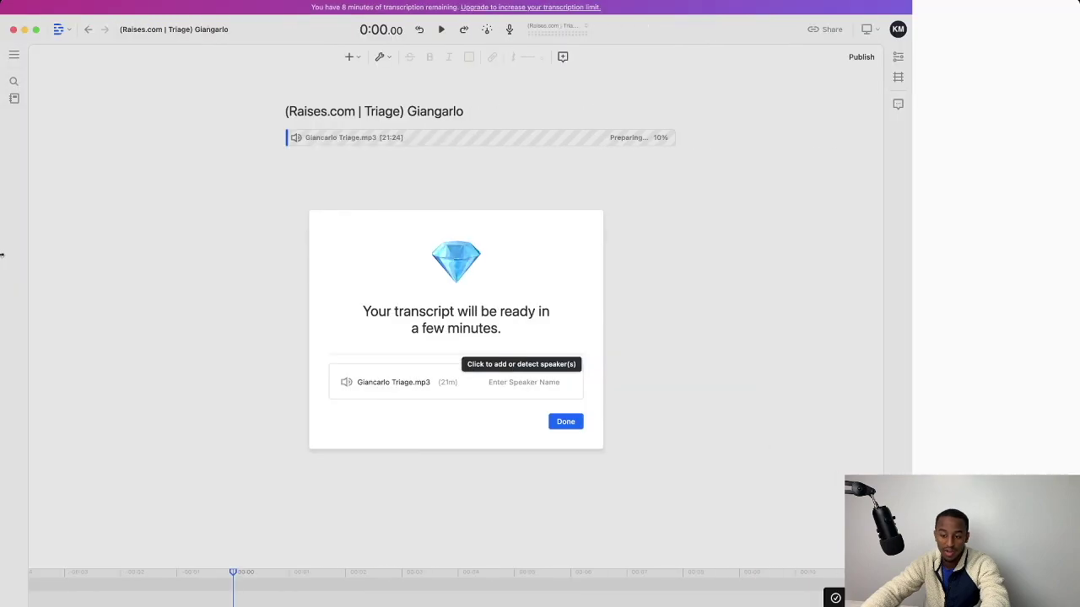
{"action": "double_click", "coordinate": [1, 256]}
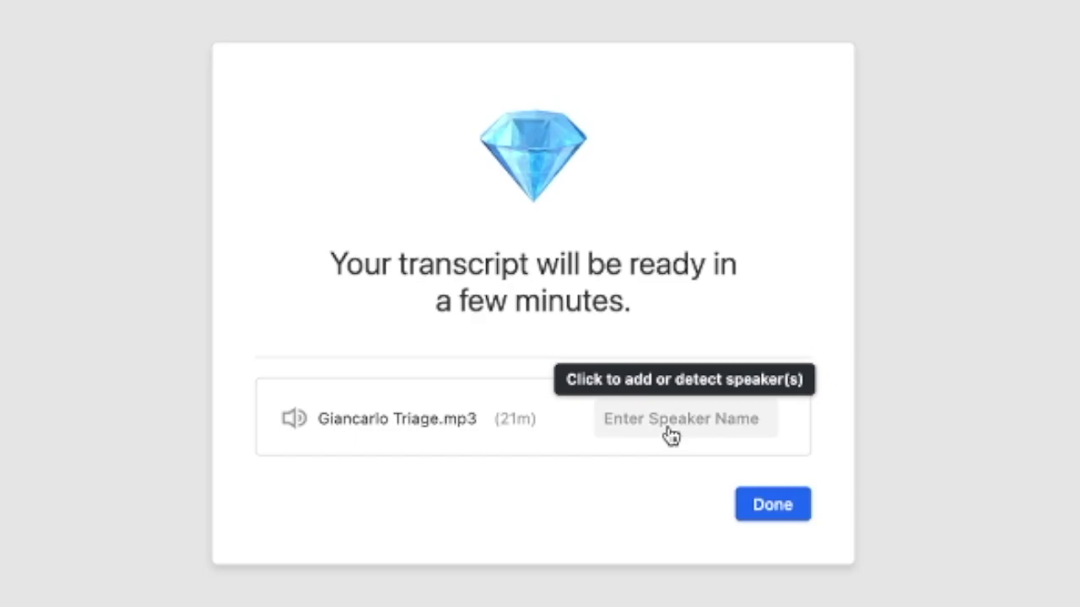
{"action": "left_click", "coordinate": [604, 386]}
{"action": "mouse_move", "coordinate": [621, 405]}
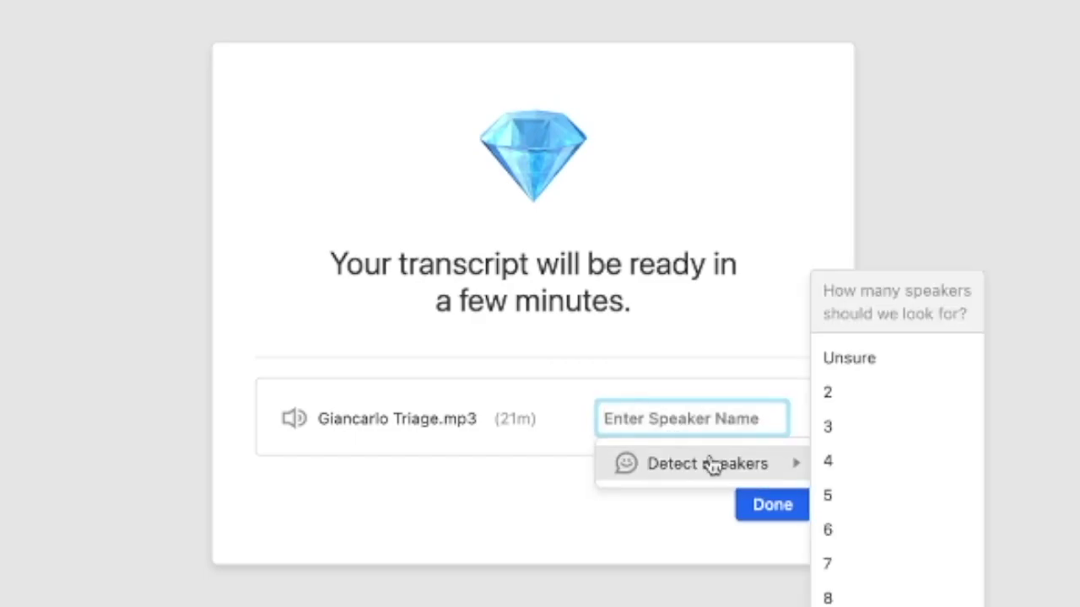
{"action": "left_click", "coordinate": [911, 390]}
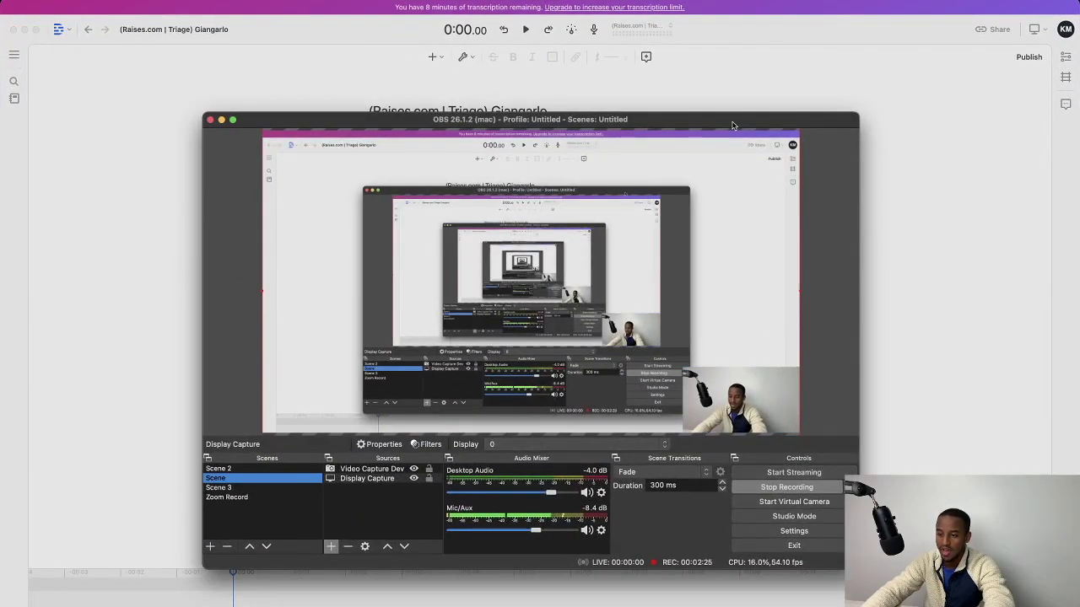
- Move the screen recorder window aside and bring the transcript editor back to the front
{"action": "left_click_drag", "start_coordinate": [733, 125], "coordinate": [566, 265]}
{"action": "left_click", "coordinate": [557, 203]}
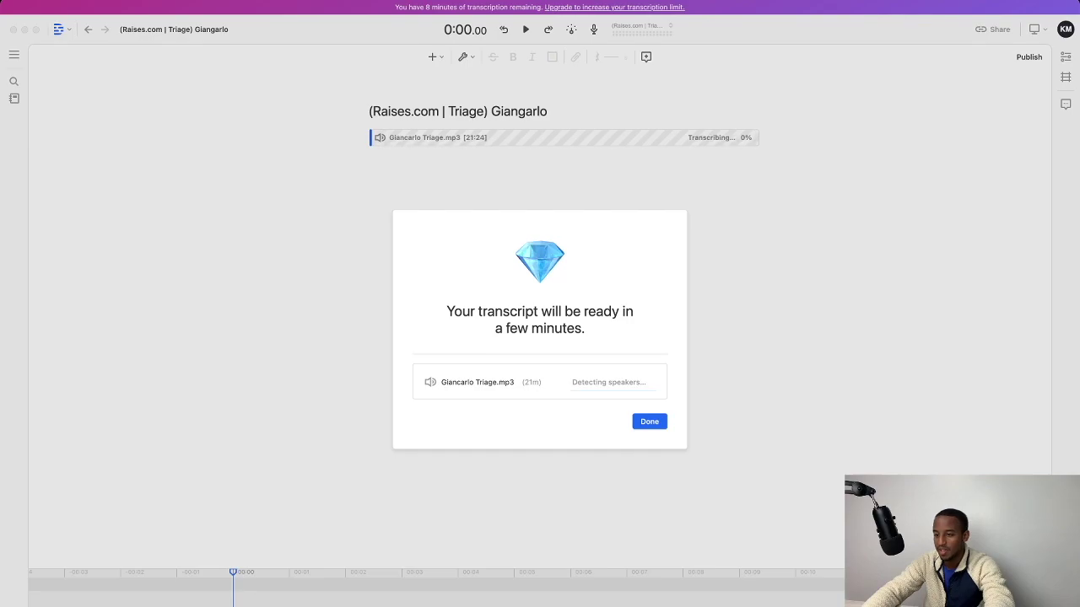
{"action": "key", "text": "super+Tab"}
{"action": "left_click_drag", "start_coordinate": [707, 101], "coordinate": [708, 84]}
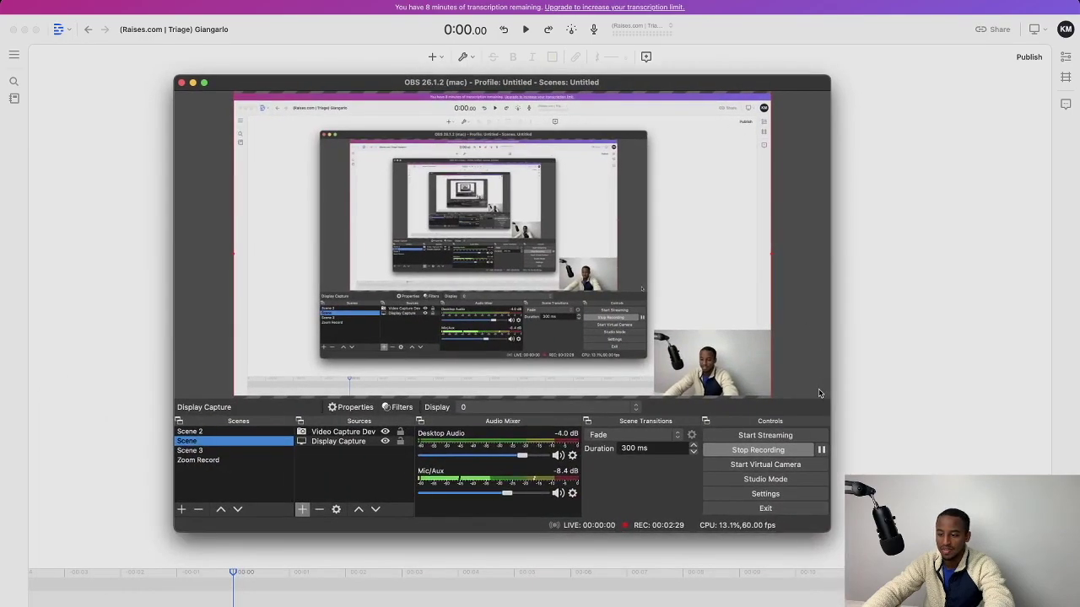
{"action": "left_click", "coordinate": [892, 435]}
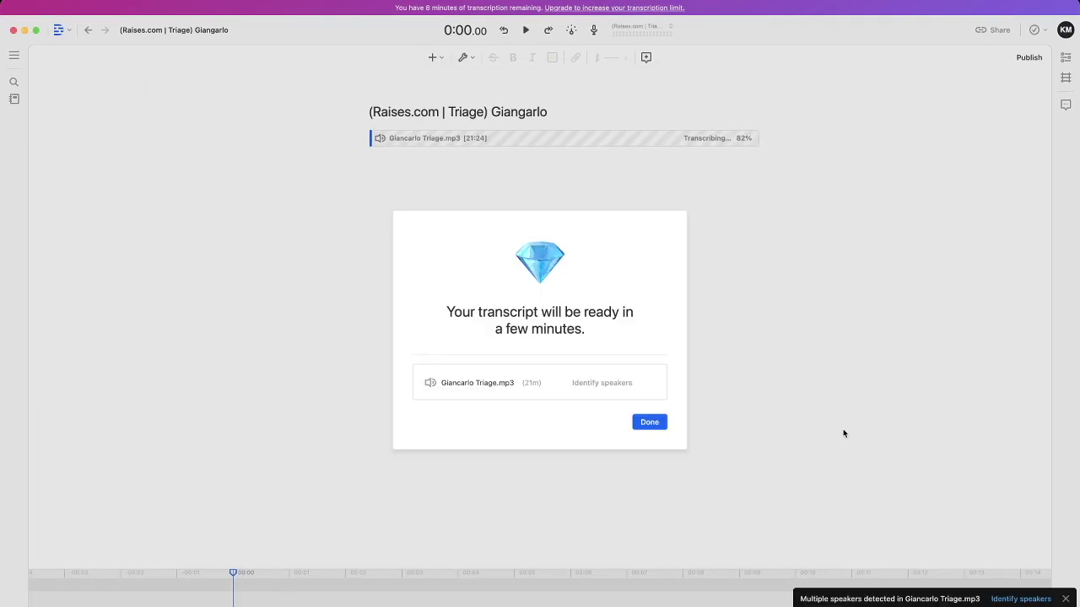
- Start speaker identification, review clip 1, and add the caller as a new speaker
{"action": "left_click", "coordinate": [624, 386]}
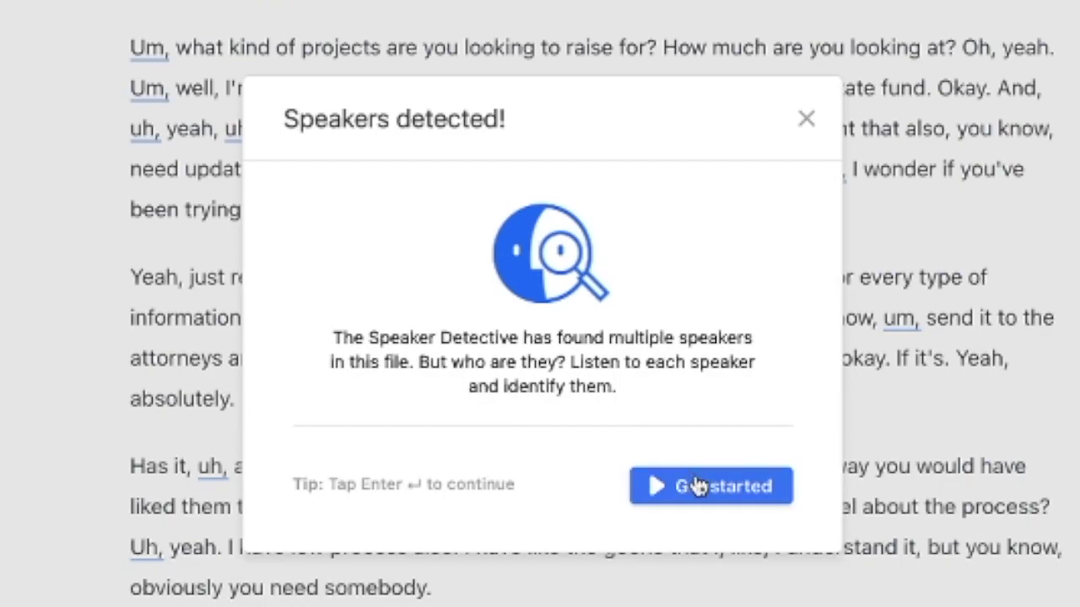
{"action": "left_click", "coordinate": [605, 401]}
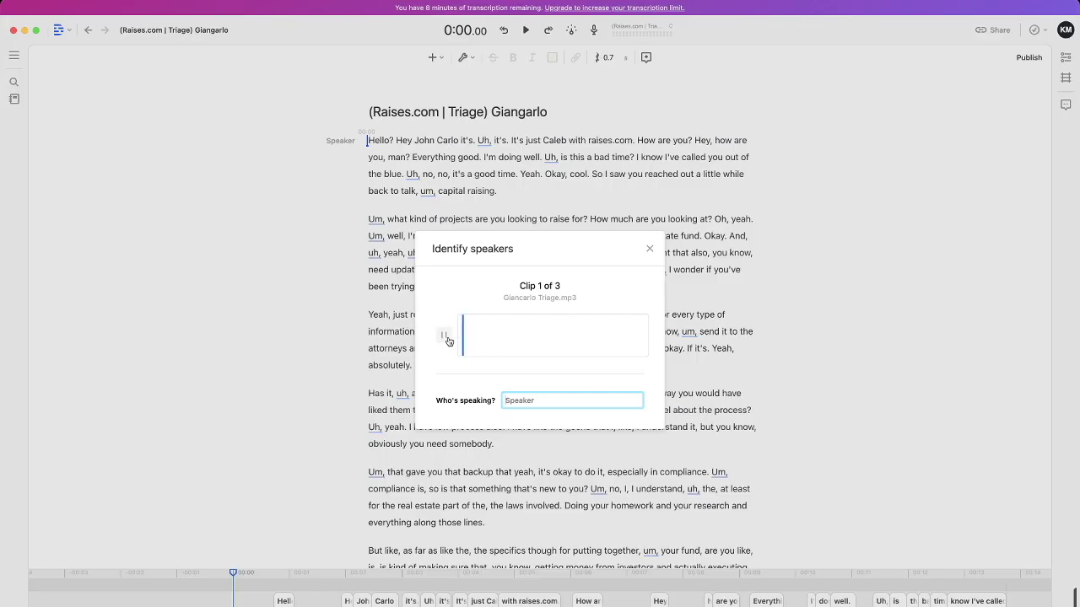
{"action": "left_click", "coordinate": [501, 339]}
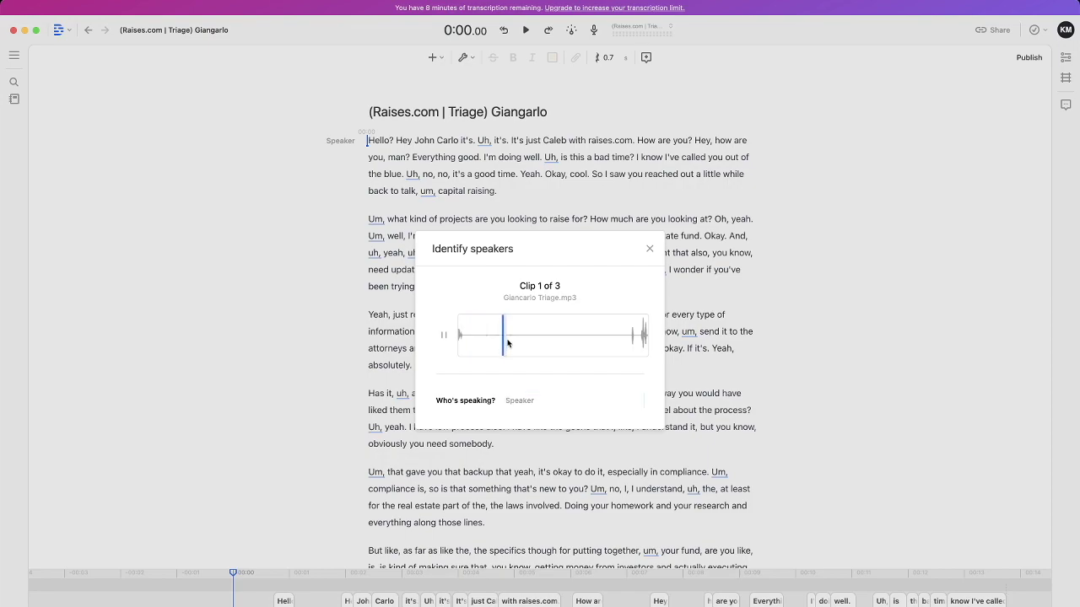
{"action": "left_click", "coordinate": [626, 337]}
{"action": "left_click", "coordinate": [459, 336]}
{"action": "left_click", "coordinate": [516, 398]}
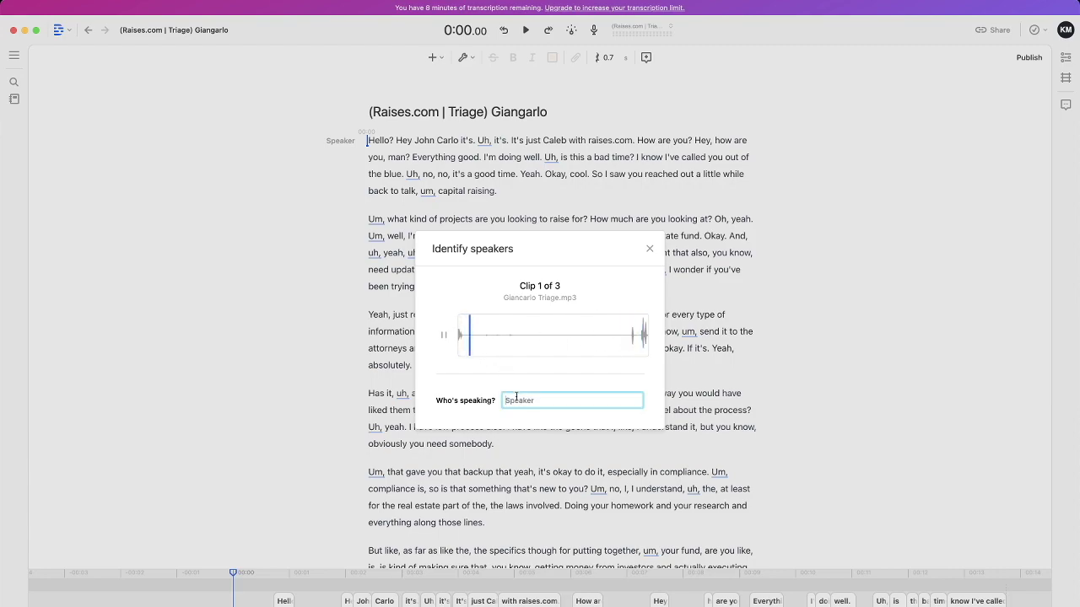
{"action": "type", "text": "Kaleb"}
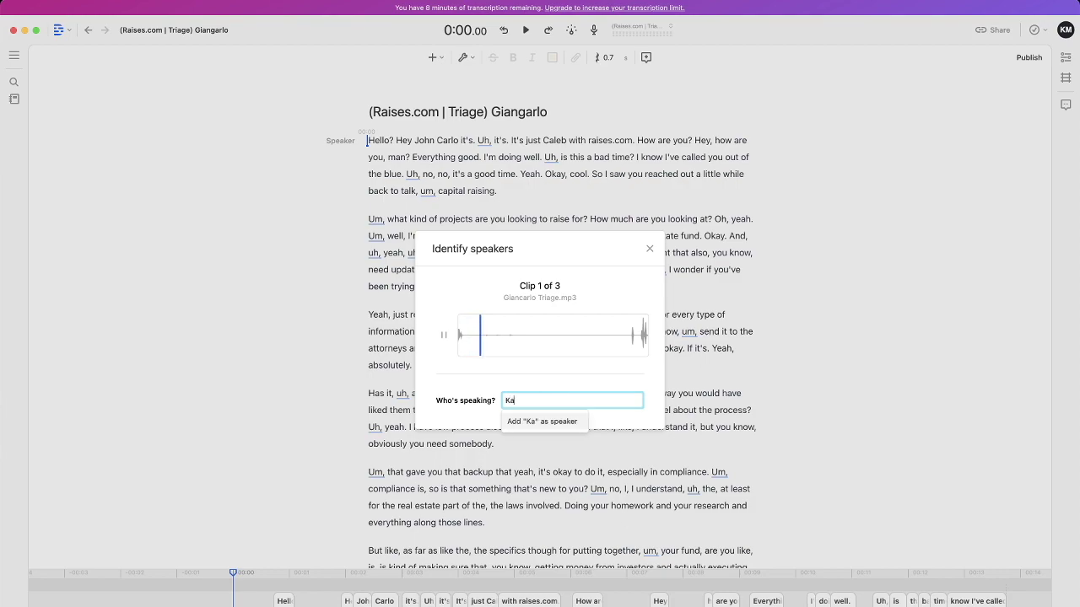
{"action": "left_click", "coordinate": [548, 421]}
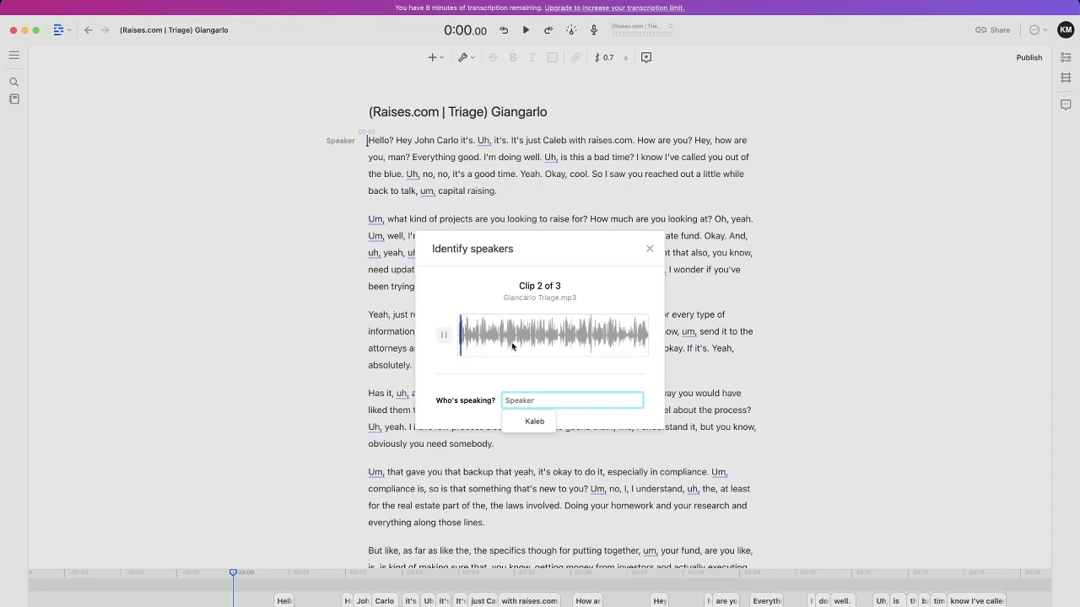
- Assign clip 2 to the caller and enter the prospect's name for clip 3
{"action": "left_click", "coordinate": [451, 342]}
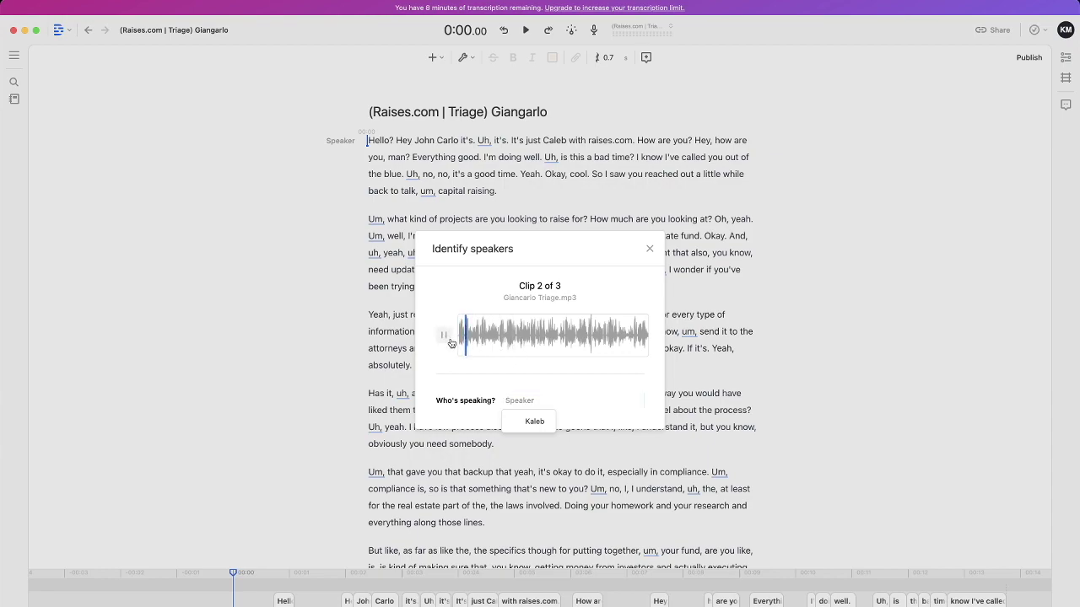
{"action": "left_click", "coordinate": [525, 401]}
{"action": "left_click", "coordinate": [535, 421]}
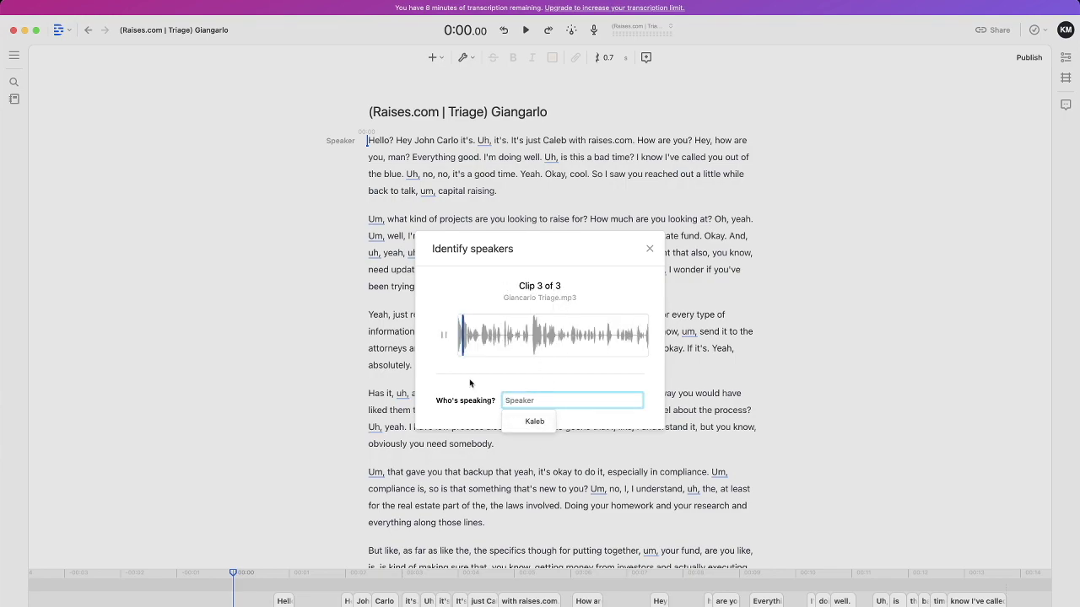
{"action": "left_click", "coordinate": [447, 338]}
{"action": "left_click", "coordinate": [511, 398]}
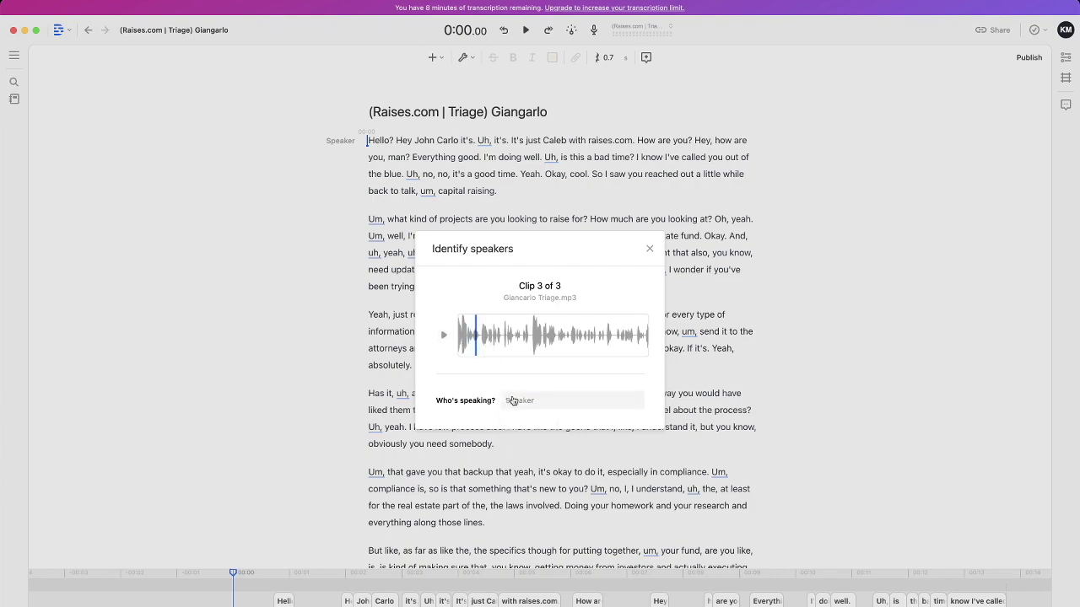
{"action": "type", "text": "Gian"}
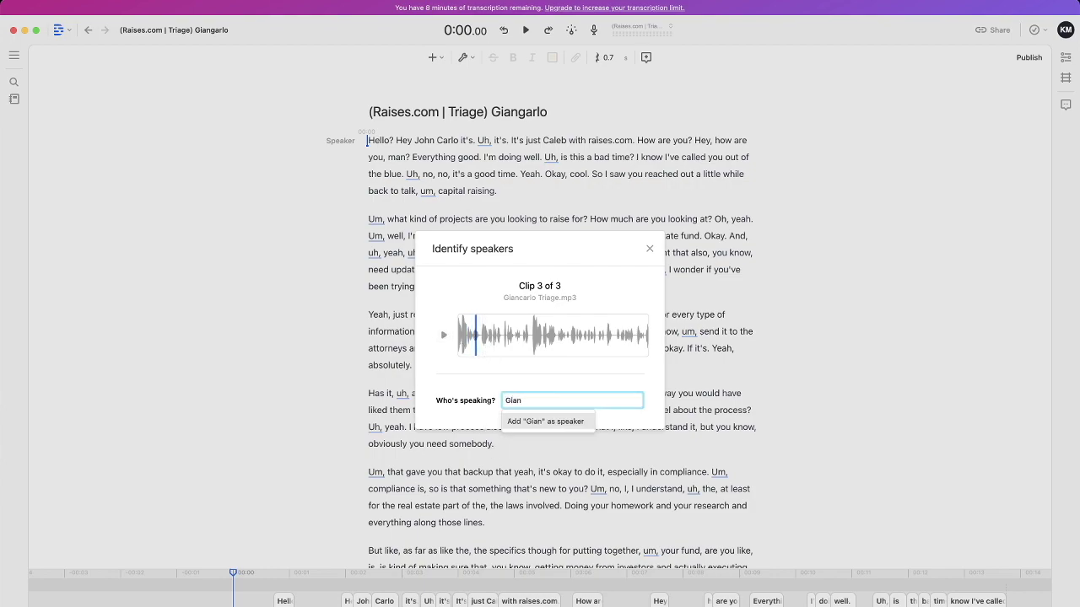
{"action": "type", "text": "carlo"}
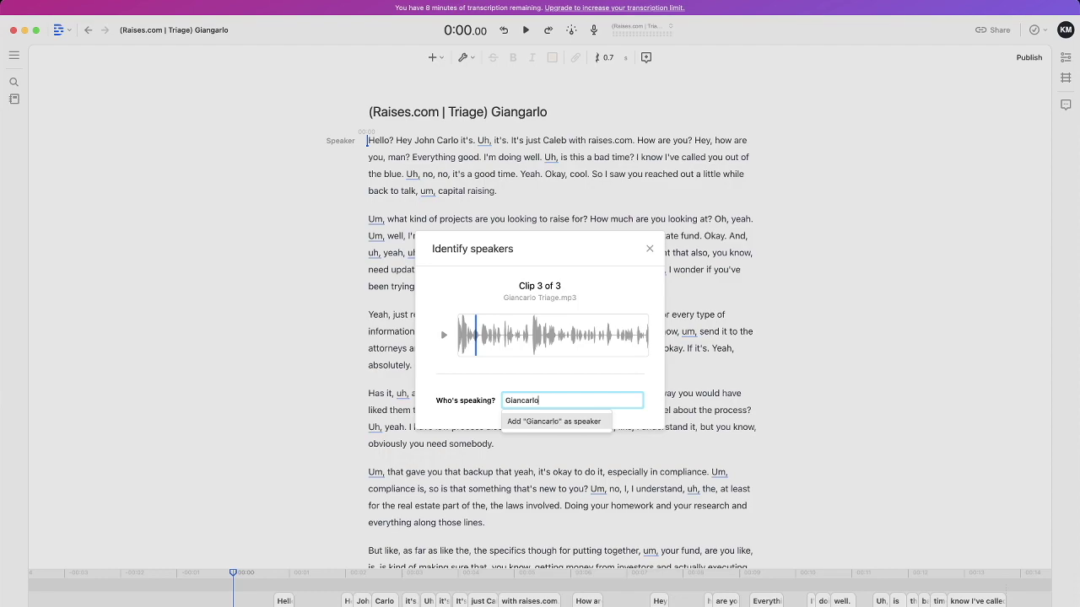
- Add the prospect as a new speaker, close the labels notice, and review the transcript from the top
{"action": "left_click", "coordinate": [575, 420]}
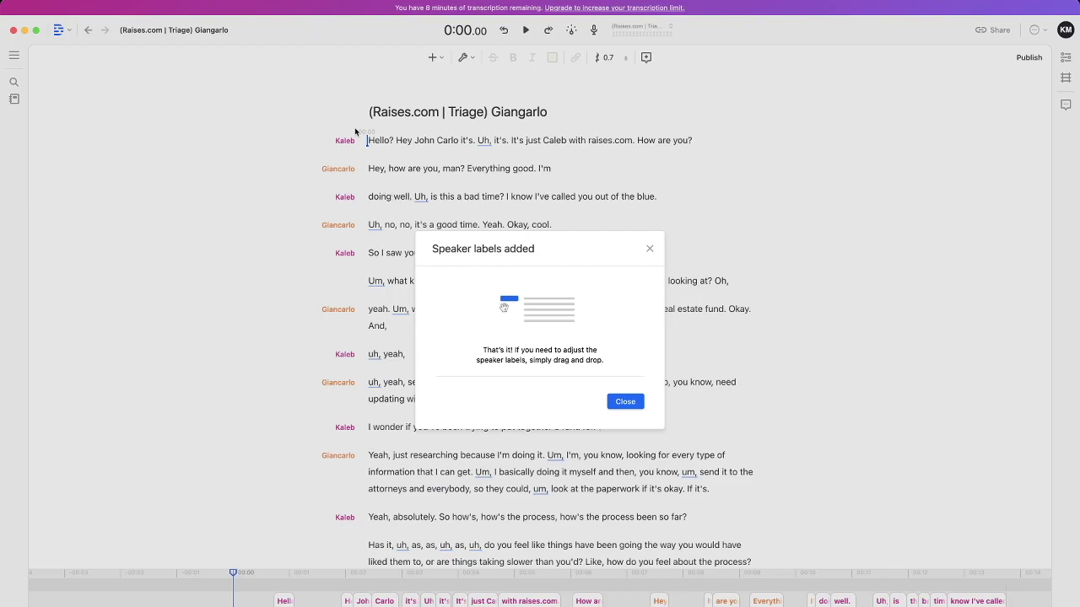
{"action": "left_click", "coordinate": [629, 402]}
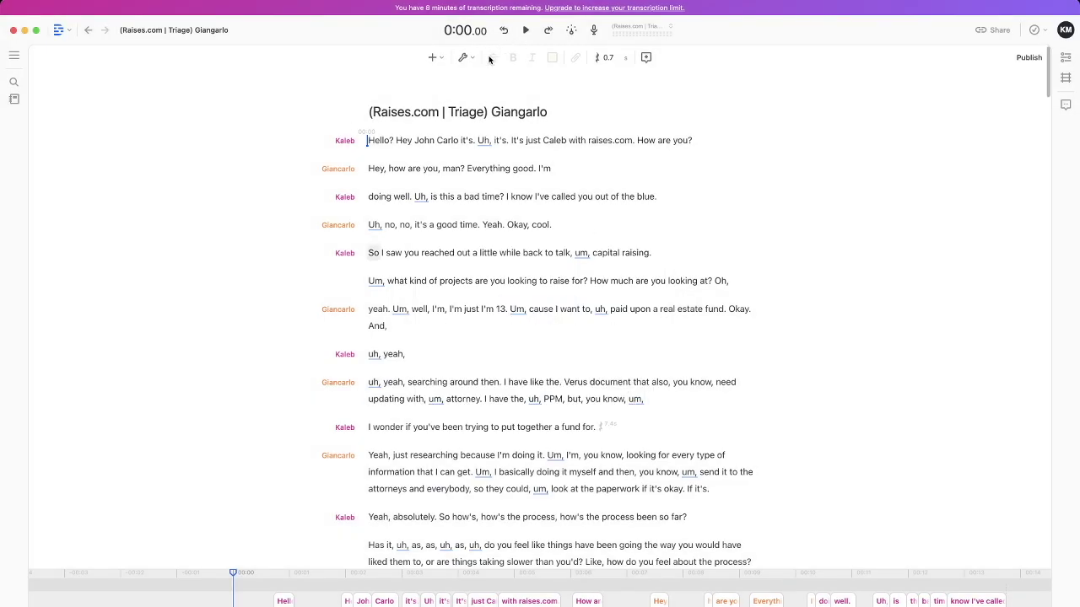
{"action": "scroll", "coordinate": [413, 156], "scroll_direction": "down", "scroll_amount": 20}
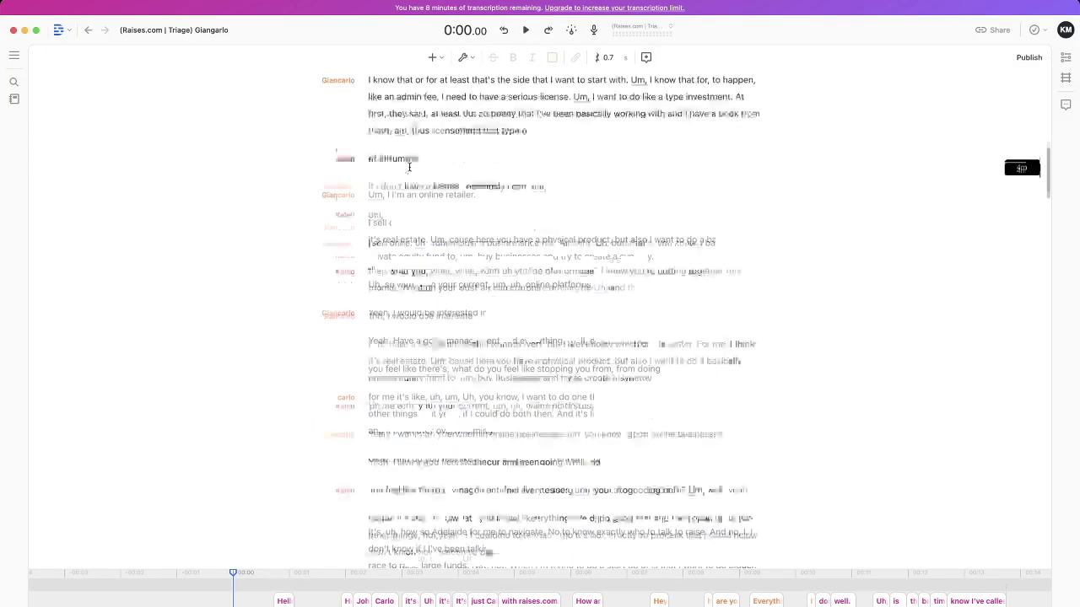
{"action": "scroll", "coordinate": [409, 171], "scroll_direction": "down", "scroll_amount": 10}
{"action": "key", "text": "super+Up"}
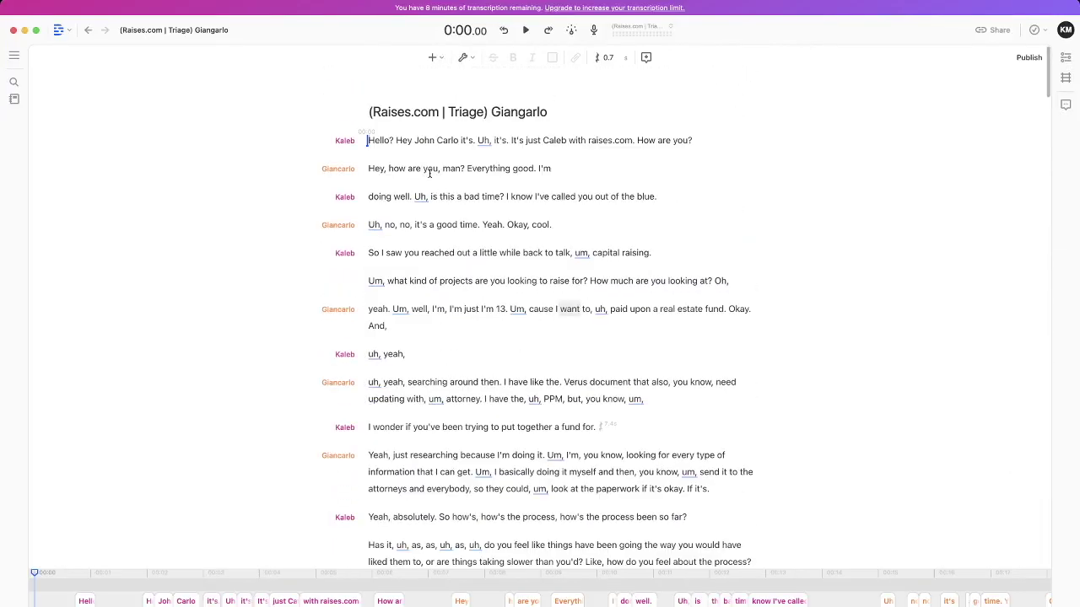
{"action": "scroll", "coordinate": [455, 166], "scroll_direction": "down", "scroll_amount": 10}
{"action": "scroll", "coordinate": [467, 207], "scroll_direction": "up", "scroll_amount": 15}
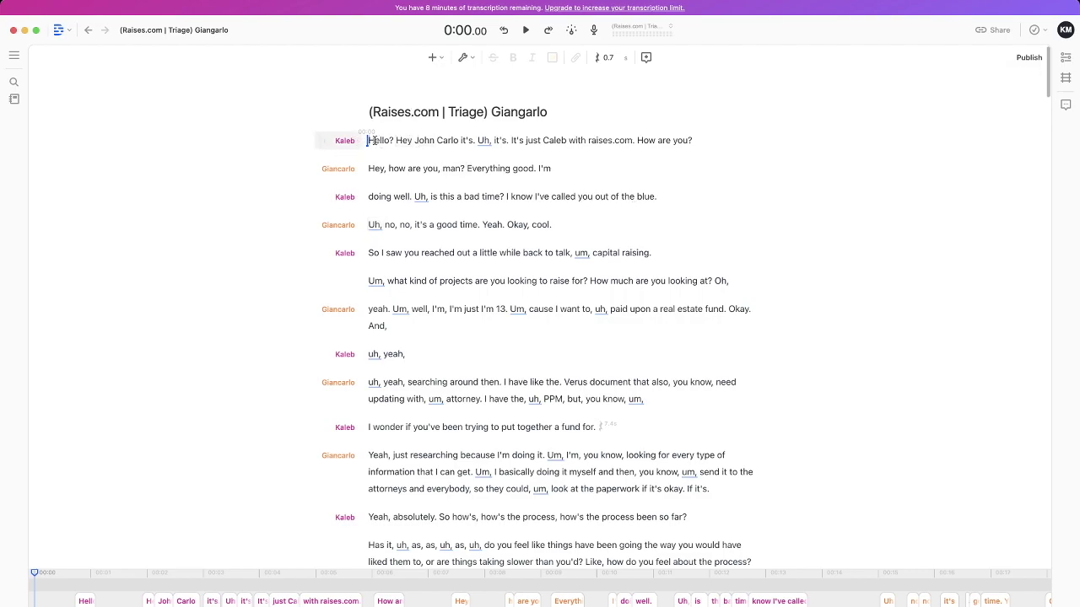
- Play the opening and split 'Hello?' into its own paragraph before 'Hey'
{"action": "left_click", "coordinate": [527, 32]}
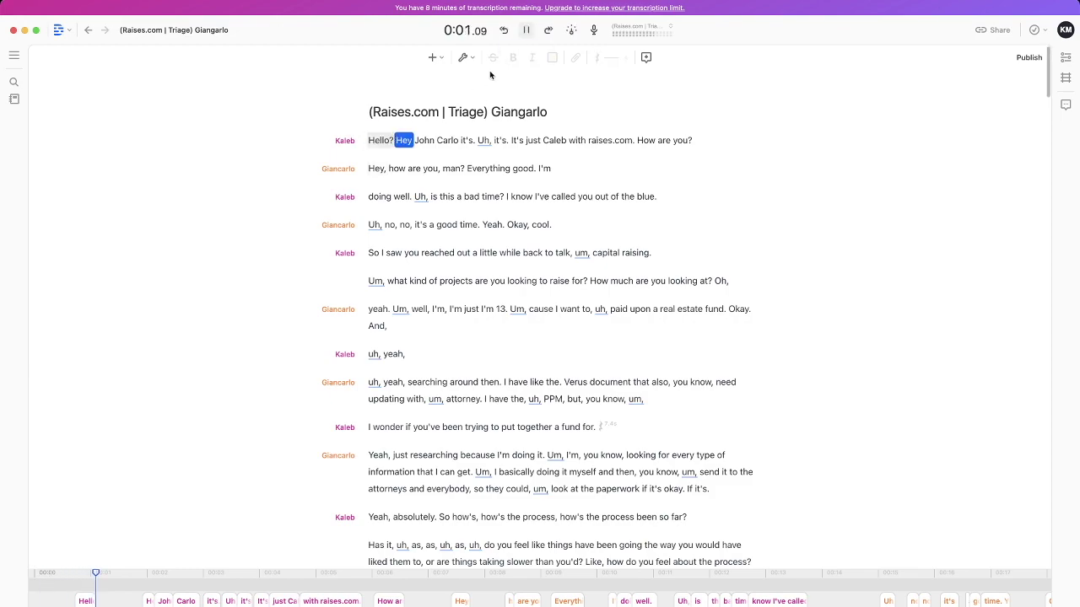
{"action": "left_click", "coordinate": [528, 32]}
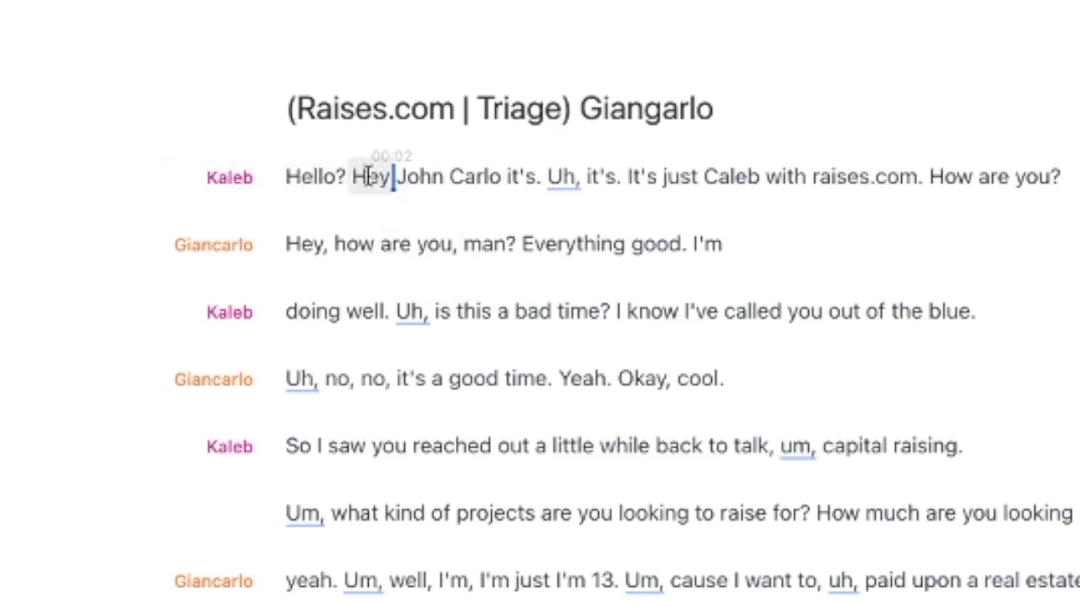
{"action": "left_click", "coordinate": [350, 177]}
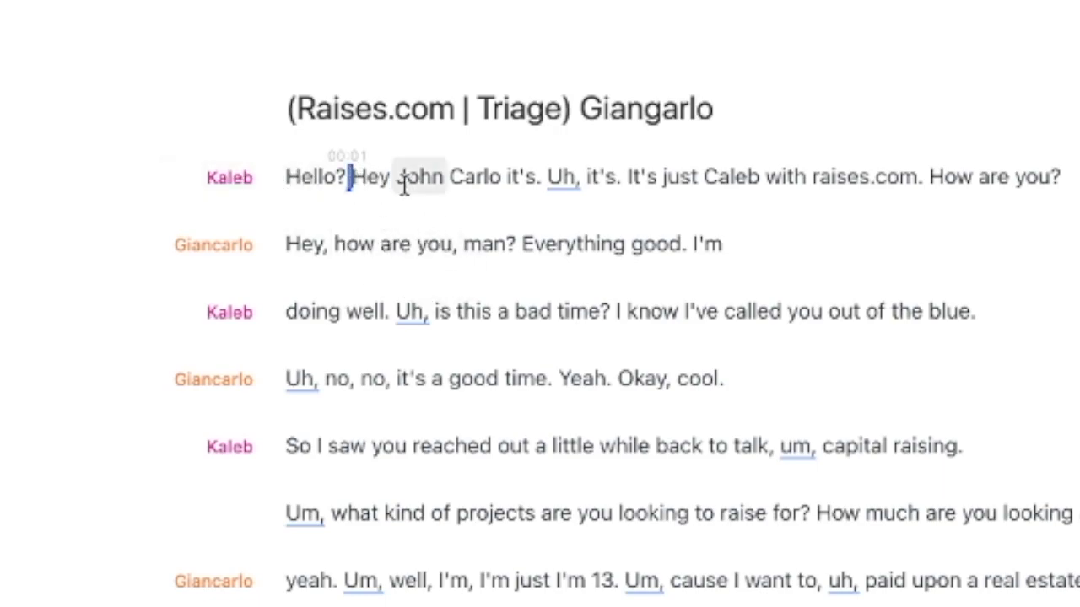
{"action": "key", "text": "Return"}
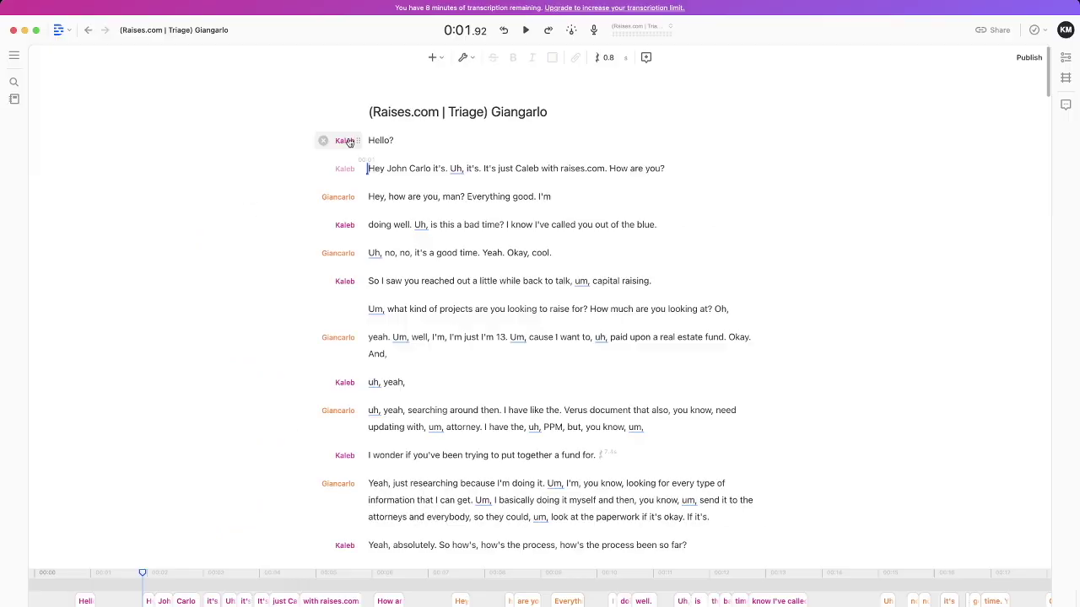
- Credit the 'Hello?' line to the prospect and the greeting line to the caller
{"action": "left_click", "coordinate": [348, 147]}
{"action": "left_click", "coordinate": [342, 204]}
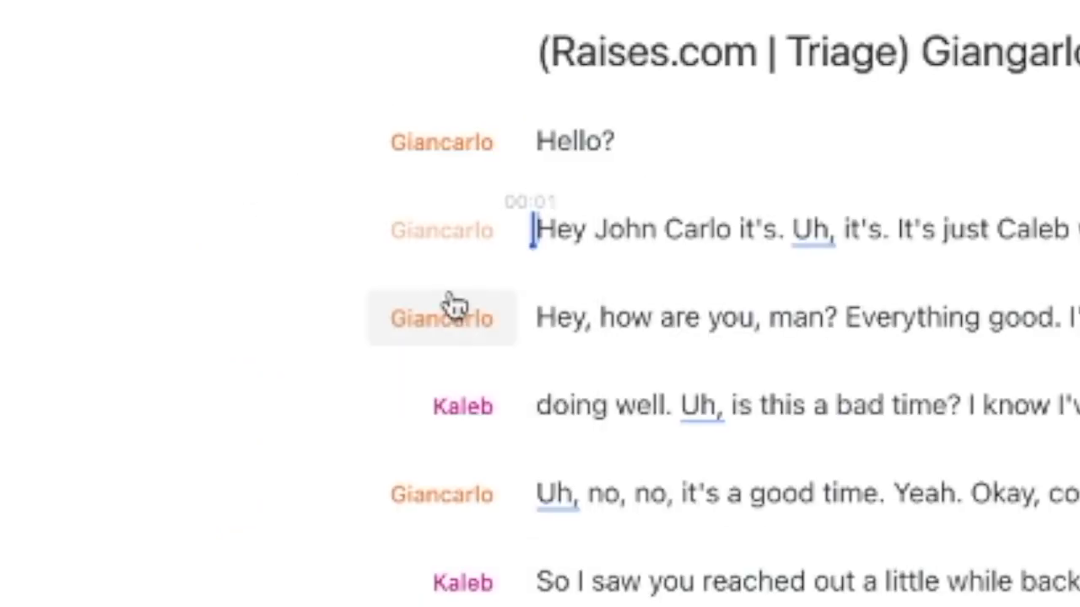
{"action": "left_click", "coordinate": [456, 246]}
{"action": "left_click", "coordinate": [462, 412]}
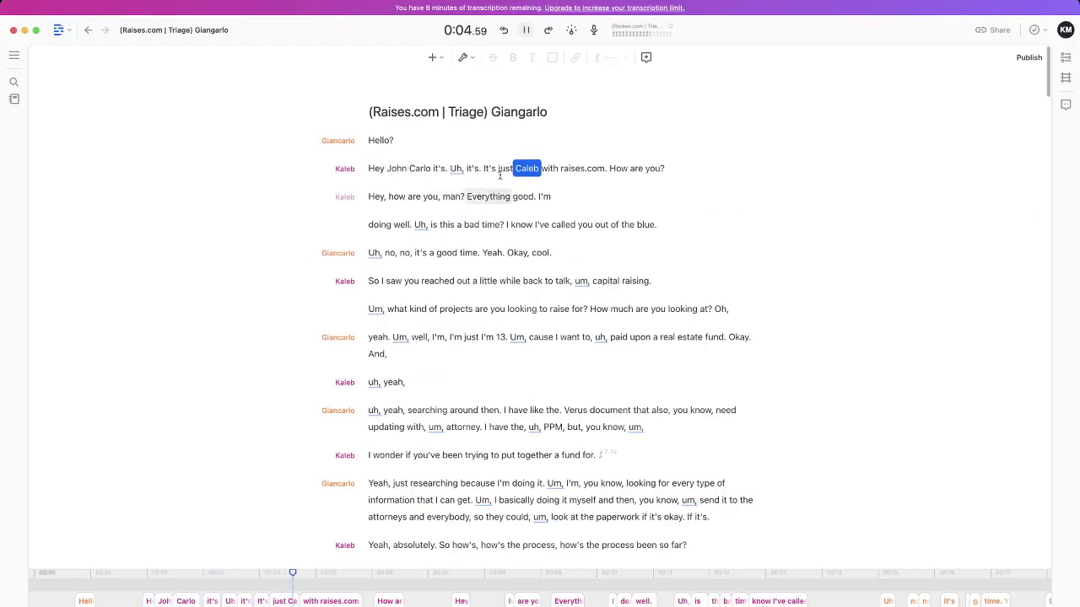
{"action": "key", "text": "space"}
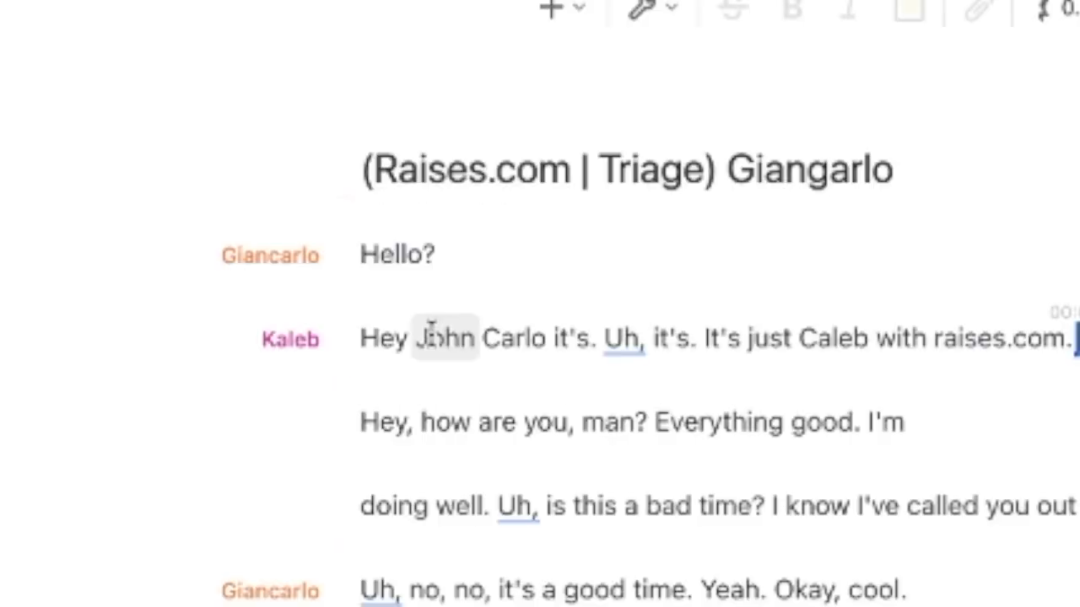
- Correct the misheard spelling of the prospect's name in the greeting line
{"action": "left_click_drag", "start_coordinate": [422, 339], "coordinate": [494, 385]}
{"action": "left_click", "coordinate": [494, 385]}
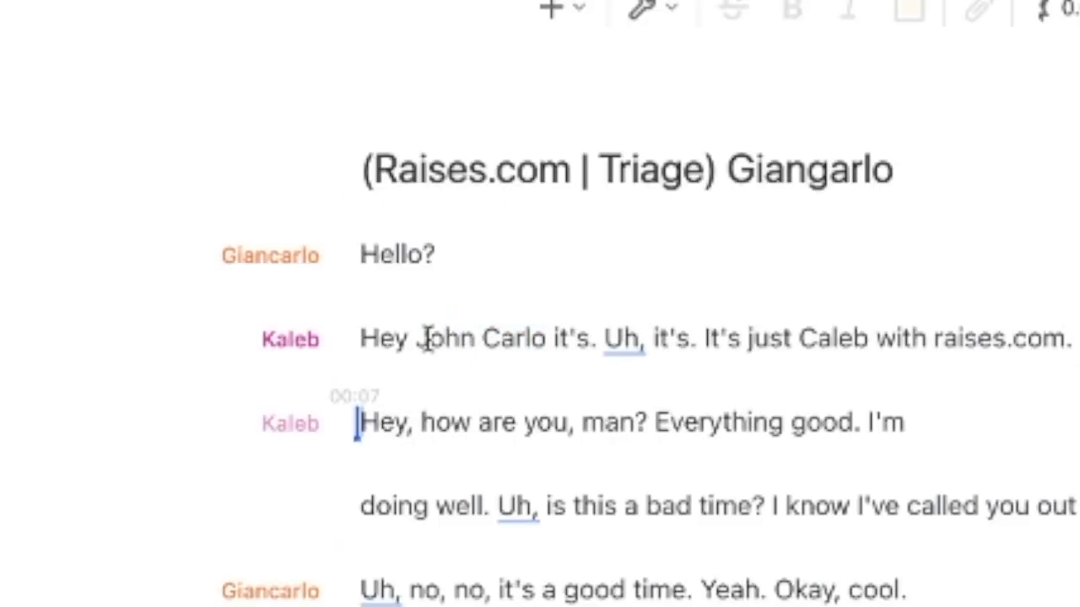
{"action": "left_click_drag", "start_coordinate": [415, 338], "coordinate": [534, 332]}
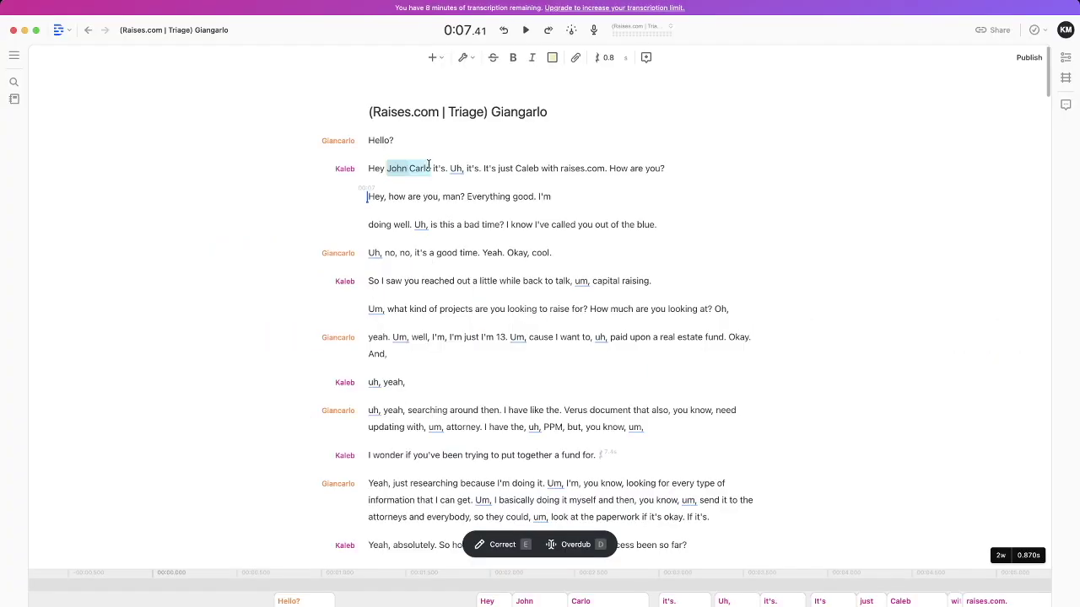
{"action": "type", "text": "e"}
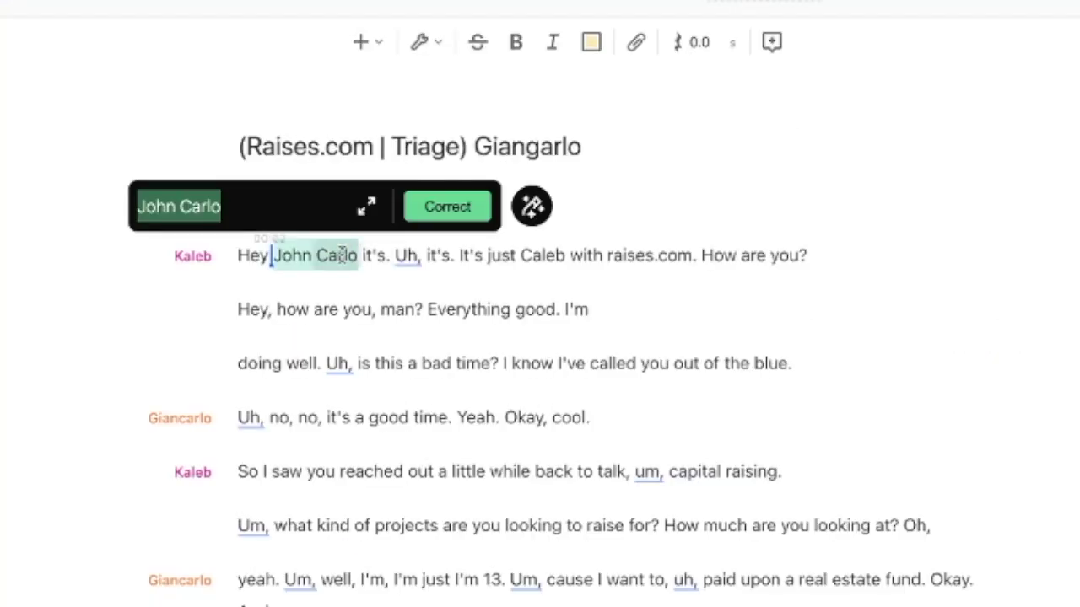
{"action": "type", "text": "Gianc"}
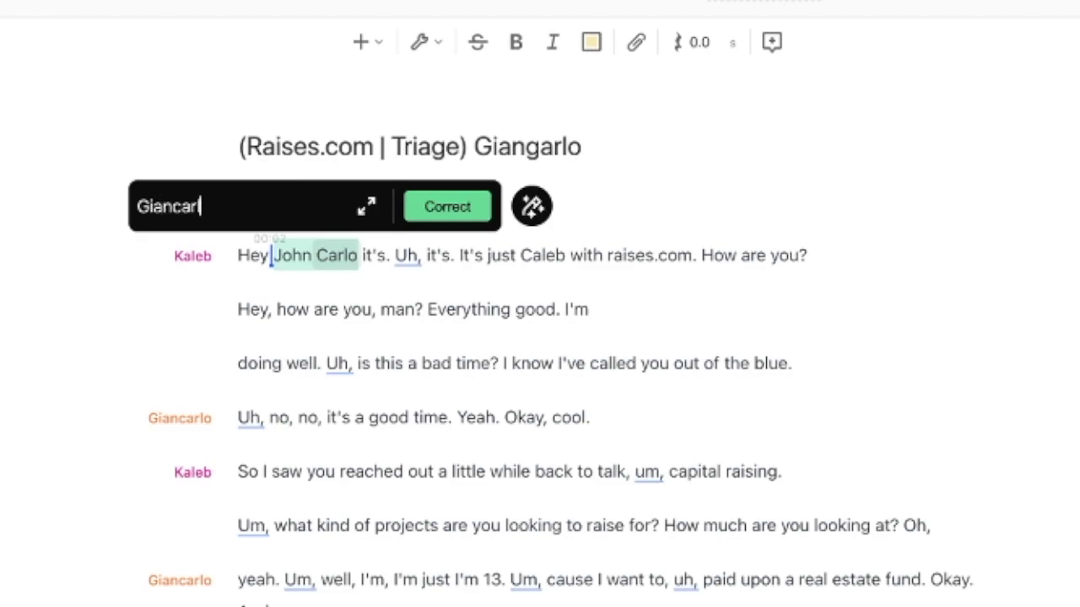
{"action": "left_click", "coordinate": [459, 217]}
{"action": "left_click", "coordinate": [525, 170]}
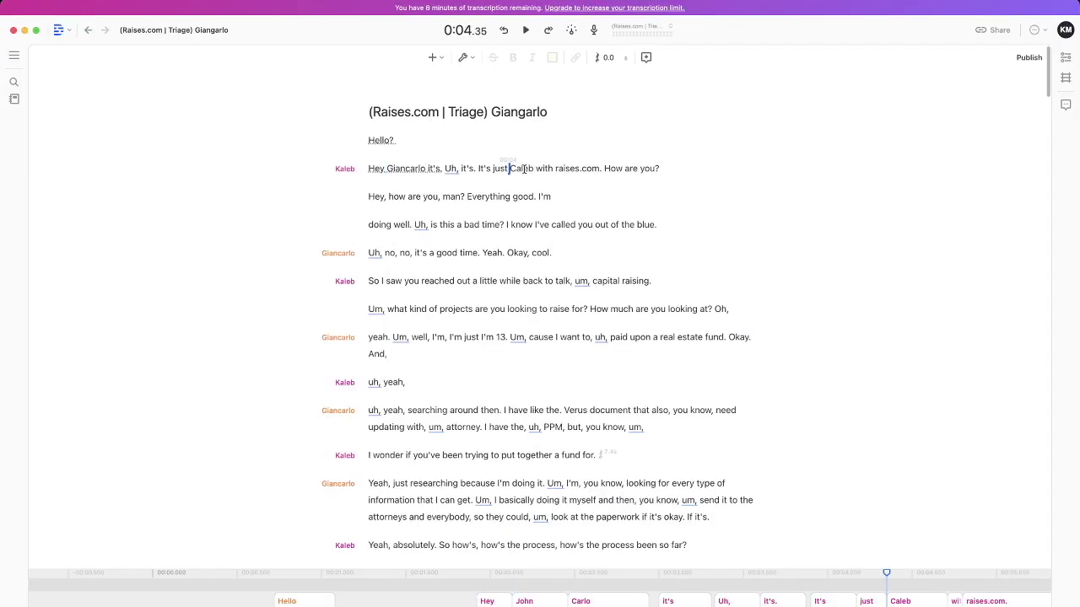
- Correct the misspelled caller's name in the greeting line
{"action": "double_click", "coordinate": [521, 169]}
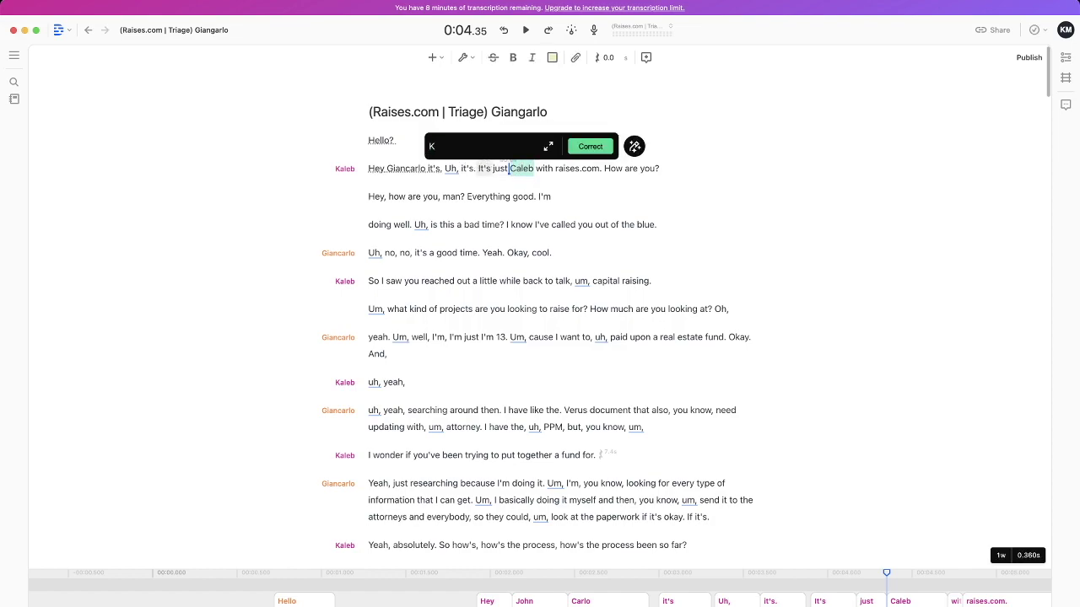
{"action": "left_click", "coordinate": [582, 146]}
{"action": "left_click", "coordinate": [601, 169]}
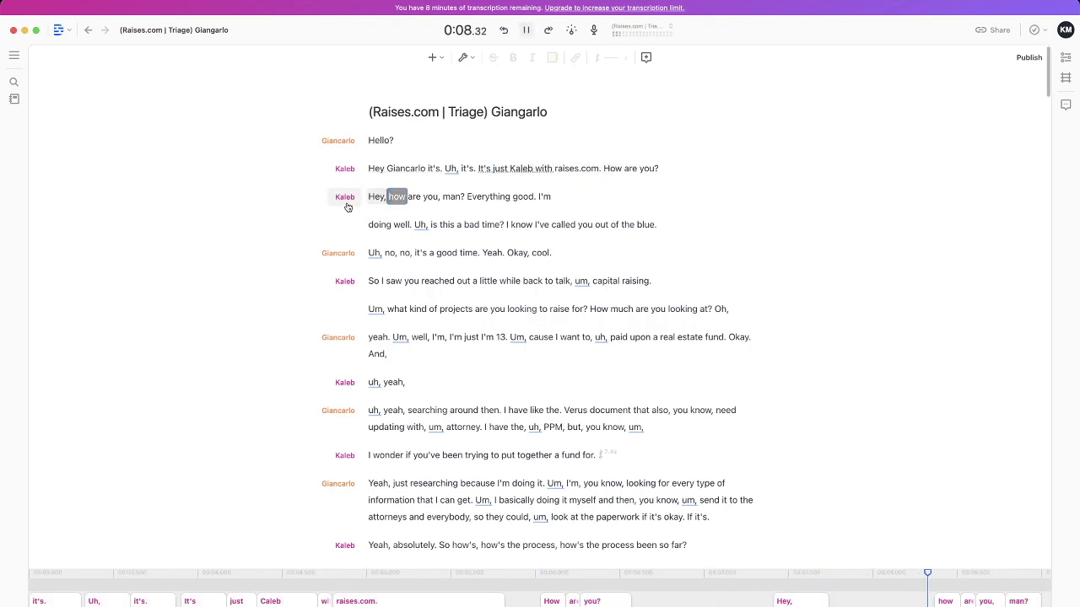
- Credit the 'Hey, how are you' line to the prospect and the 'So I saw' line to the caller
{"action": "left_click", "coordinate": [338, 196]}
{"action": "left_click", "coordinate": [344, 263]}
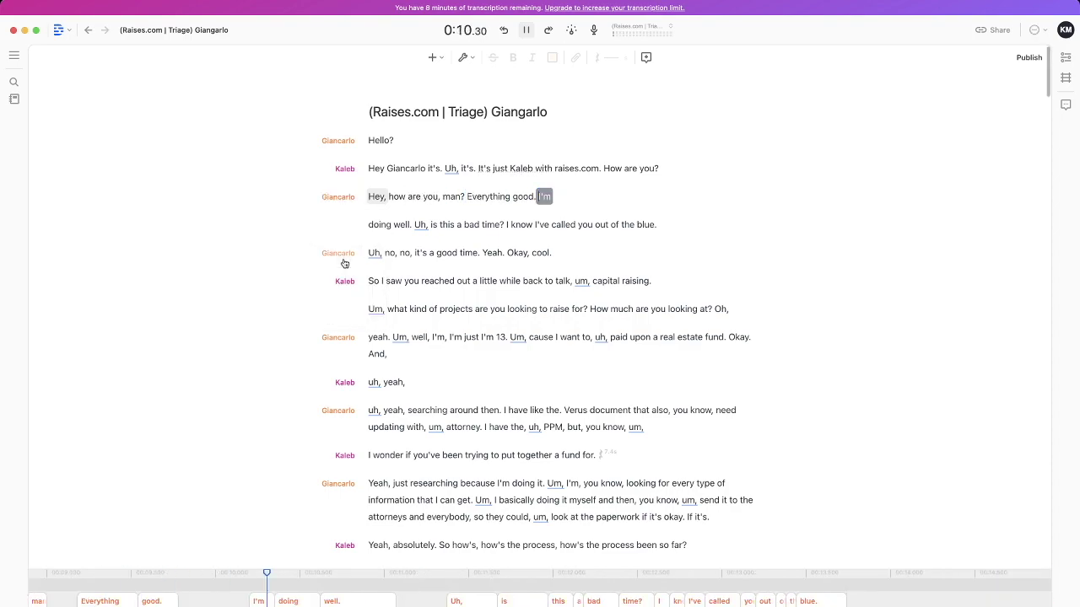
{"action": "key", "text": "space"}
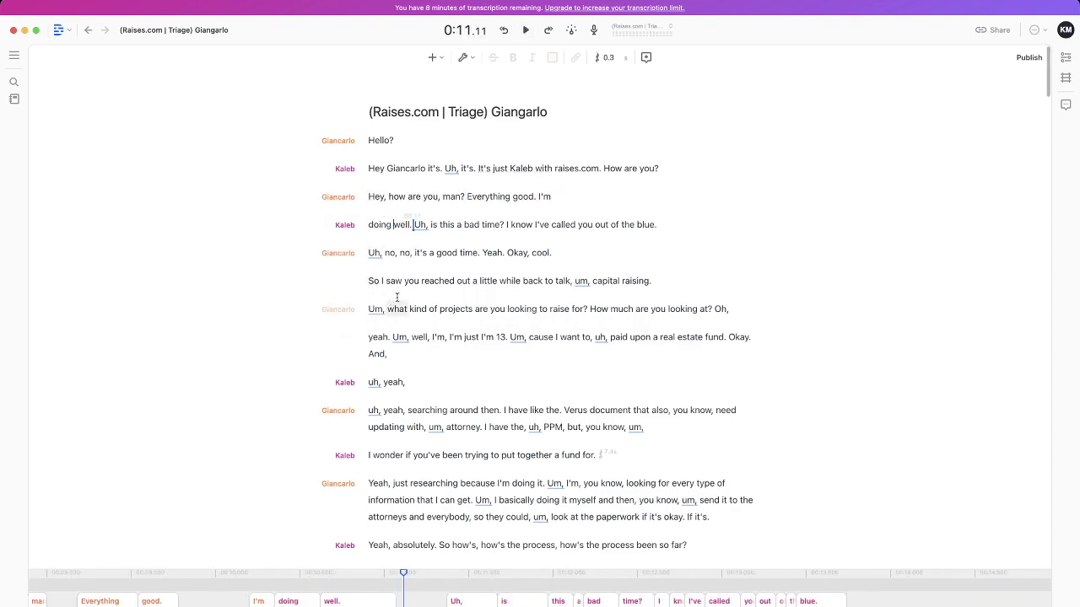
{"action": "left_click", "coordinate": [345, 289]}
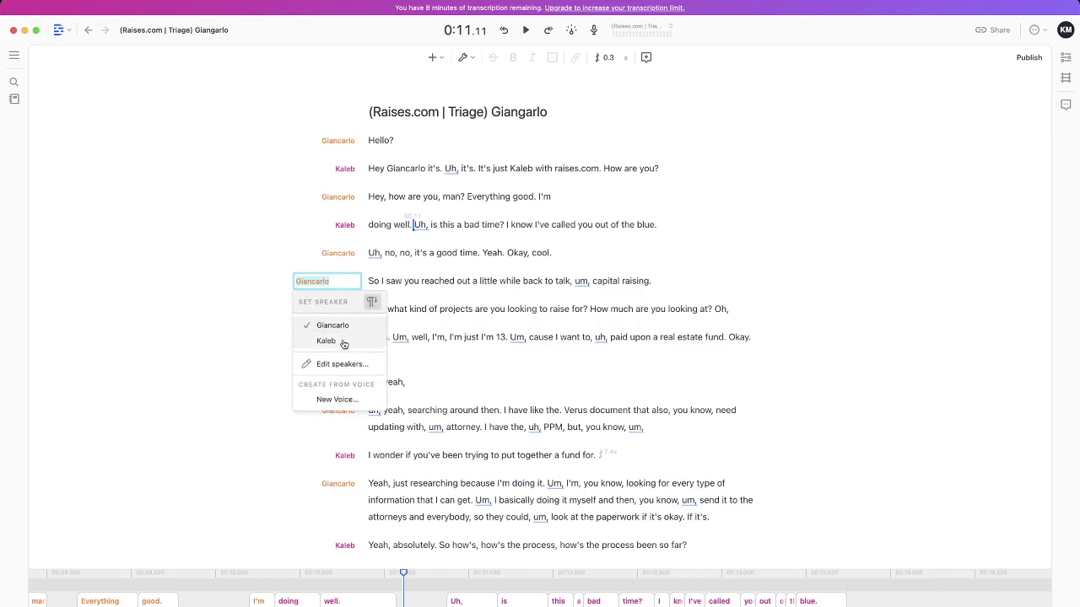
{"action": "left_click", "coordinate": [344, 341]}
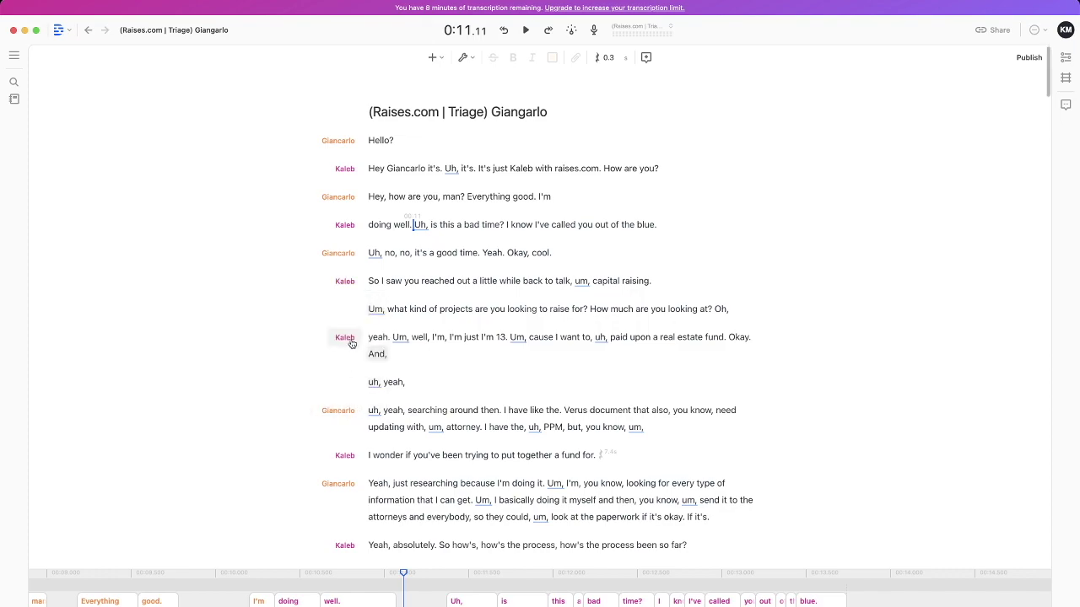
- Correct the misheard word 'Verus' to 'Various' so it reads 'Various document'
{"action": "key", "text": "space"}
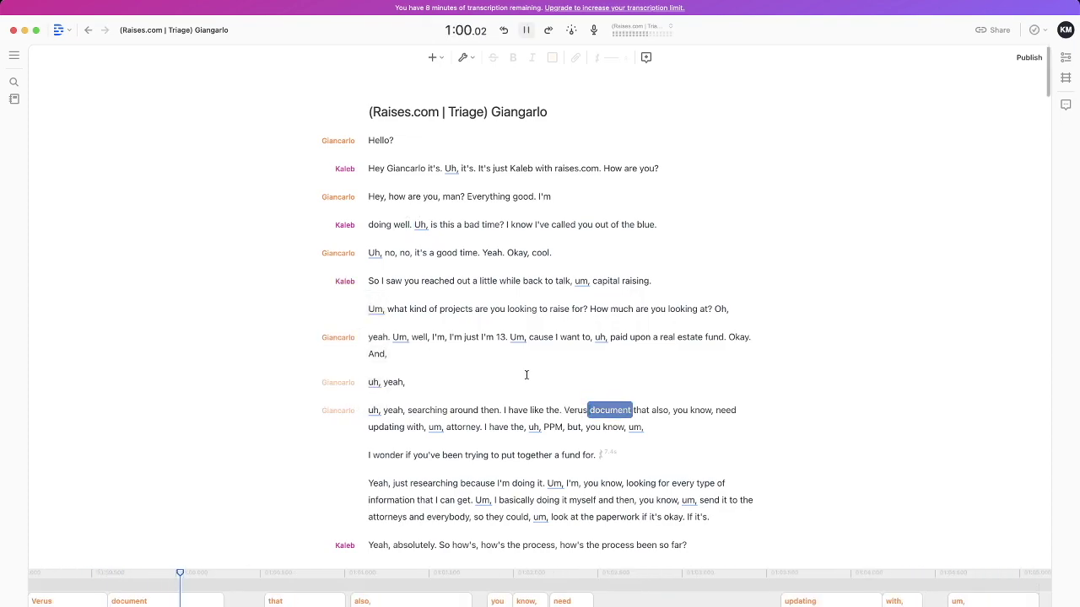
{"action": "key", "text": "space"}
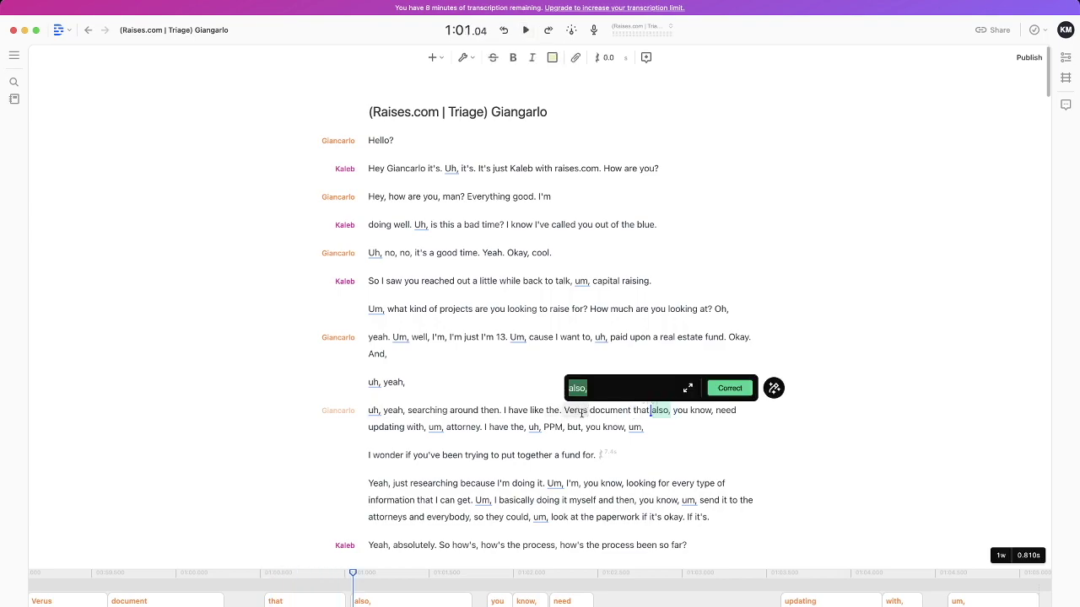
{"action": "left_click", "coordinate": [583, 422]}
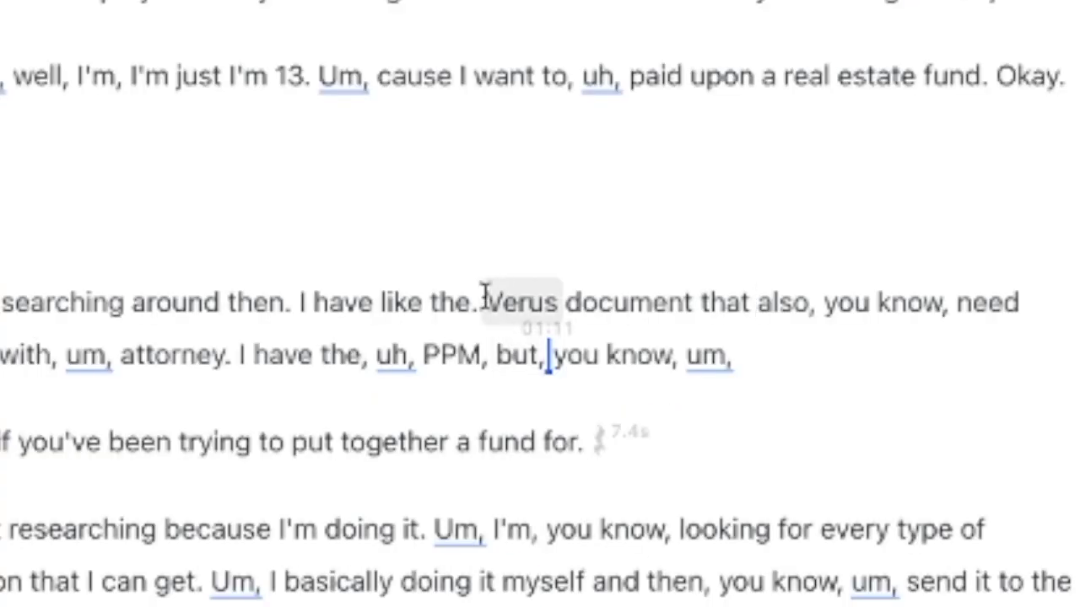
{"action": "left_click_drag", "start_coordinate": [485, 299], "coordinate": [566, 301]}
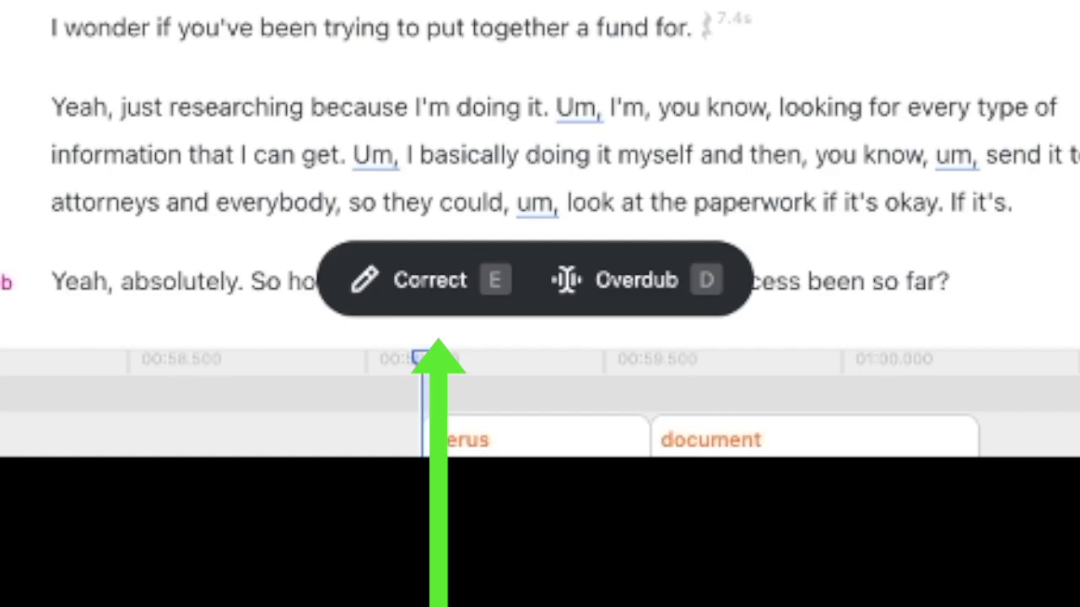
{"action": "key", "text": "e"}
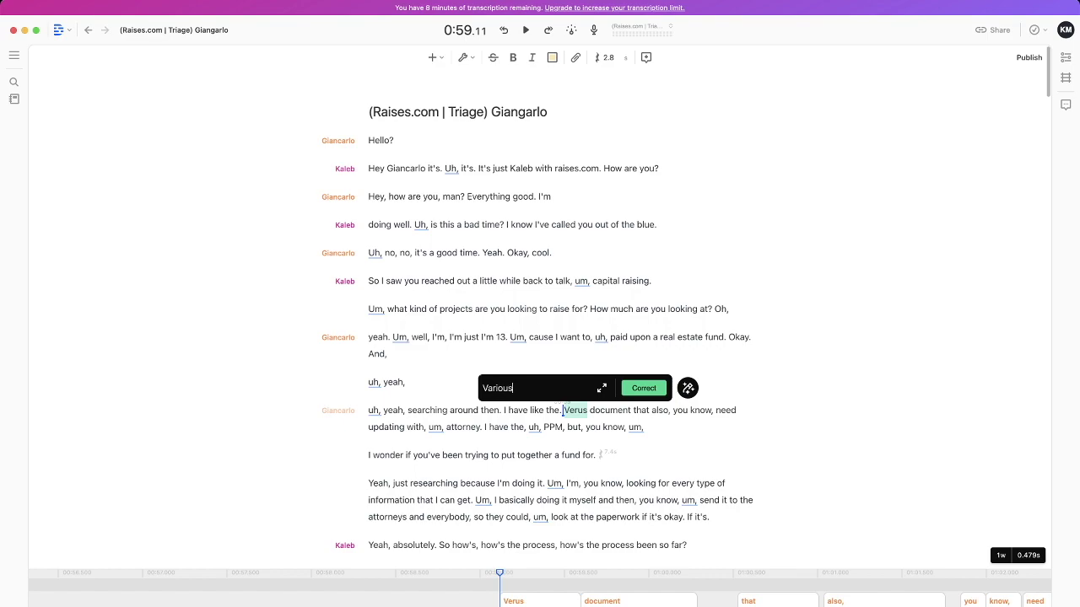
{"action": "type", "text": "Various"}
{"action": "key", "text": "Return"}
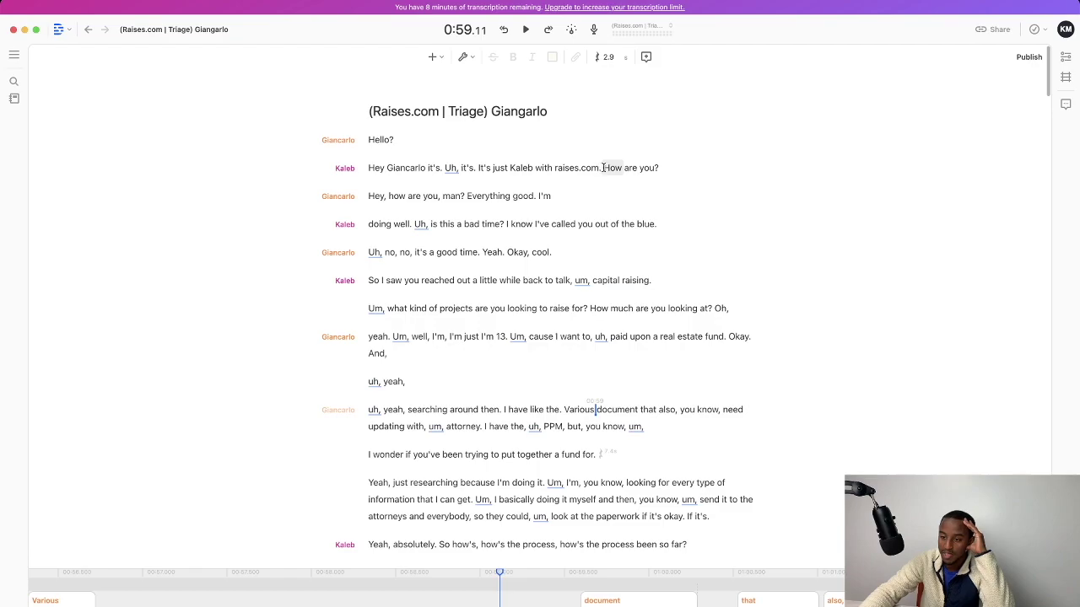
- Reassign the 'Uh, no.' reply paragraph from the caller to the prospect
{"action": "scroll", "coordinate": [524, 303], "scroll_direction": "down", "scroll_amount": 10}
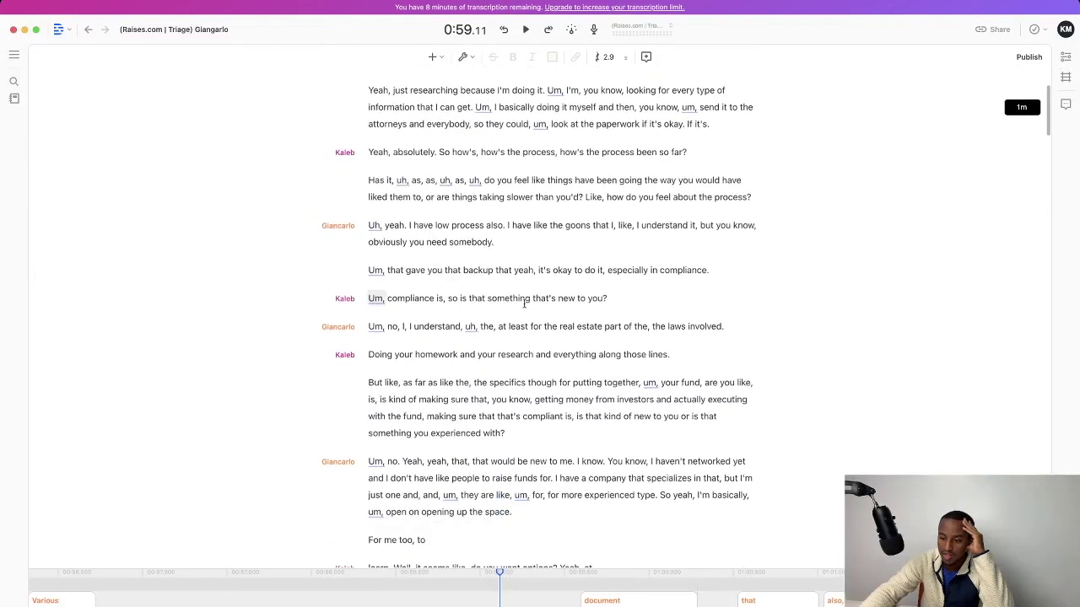
{"action": "scroll", "coordinate": [524, 303], "scroll_direction": "down", "scroll_amount": 20}
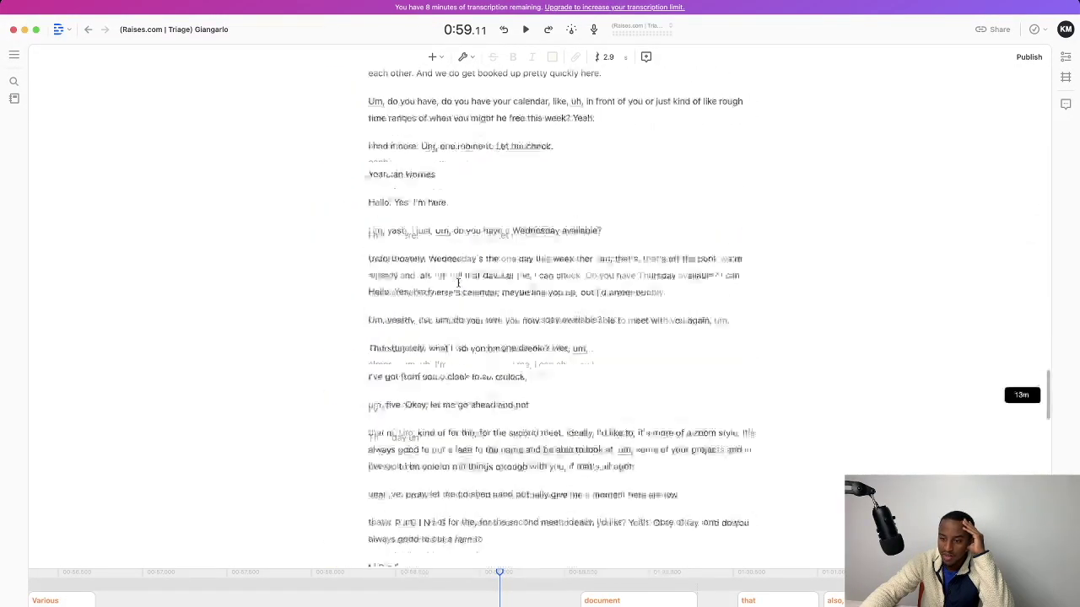
{"action": "scroll", "coordinate": [458, 283], "scroll_direction": "down", "scroll_amount": 10}
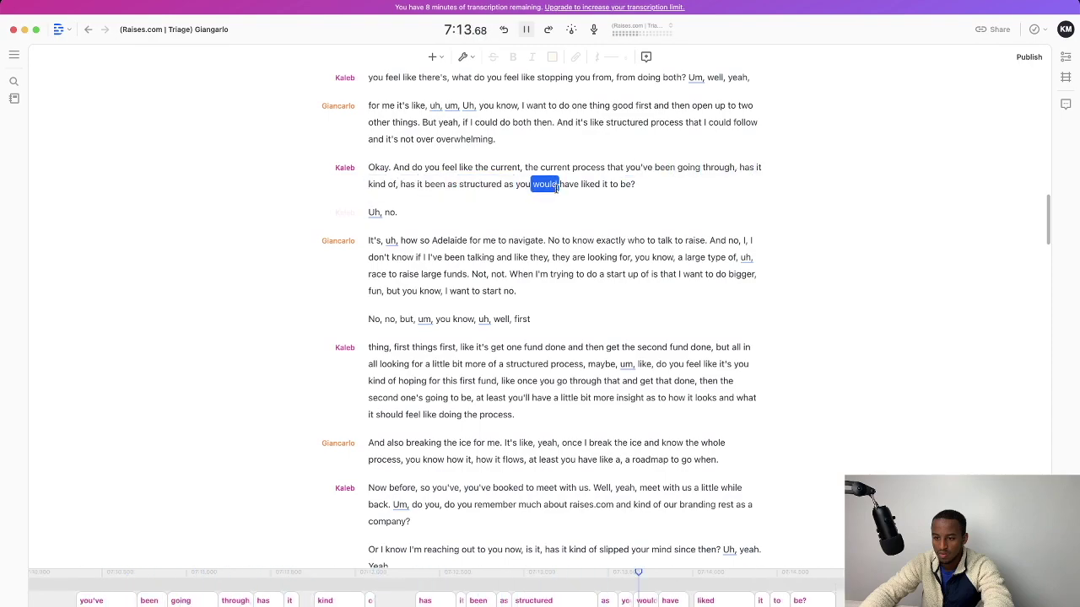
{"action": "key", "text": "space"}
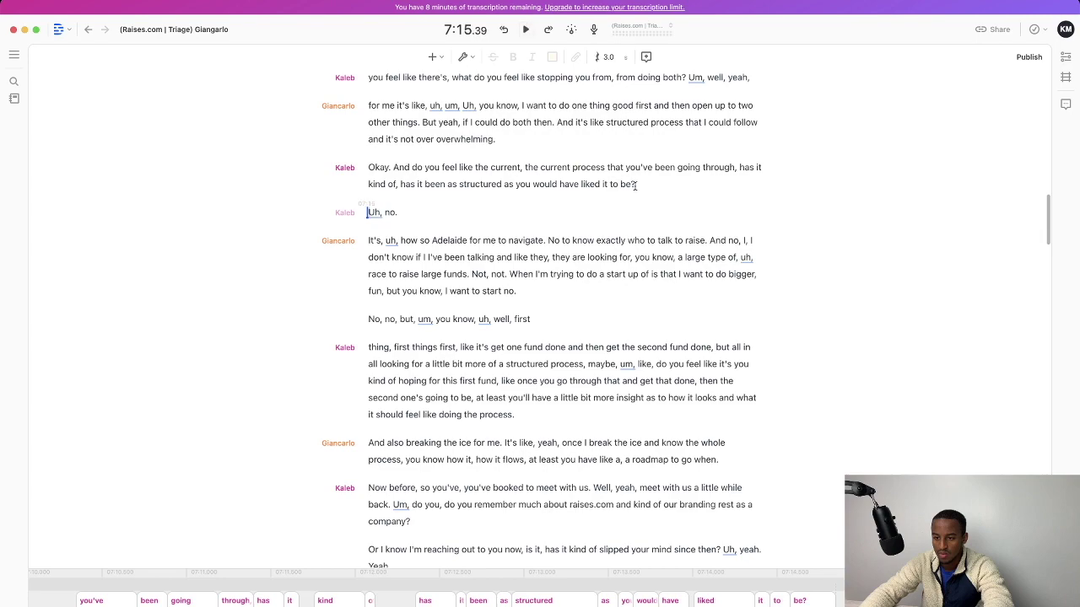
{"action": "left_click_drag", "start_coordinate": [636, 184], "coordinate": [631, 184]}
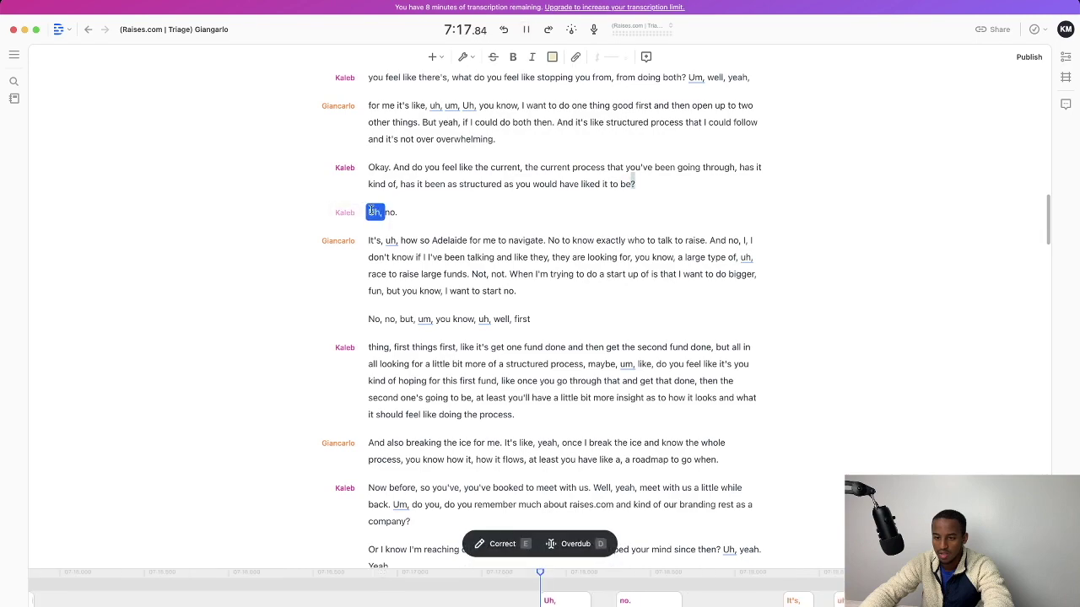
{"action": "key", "text": "space"}
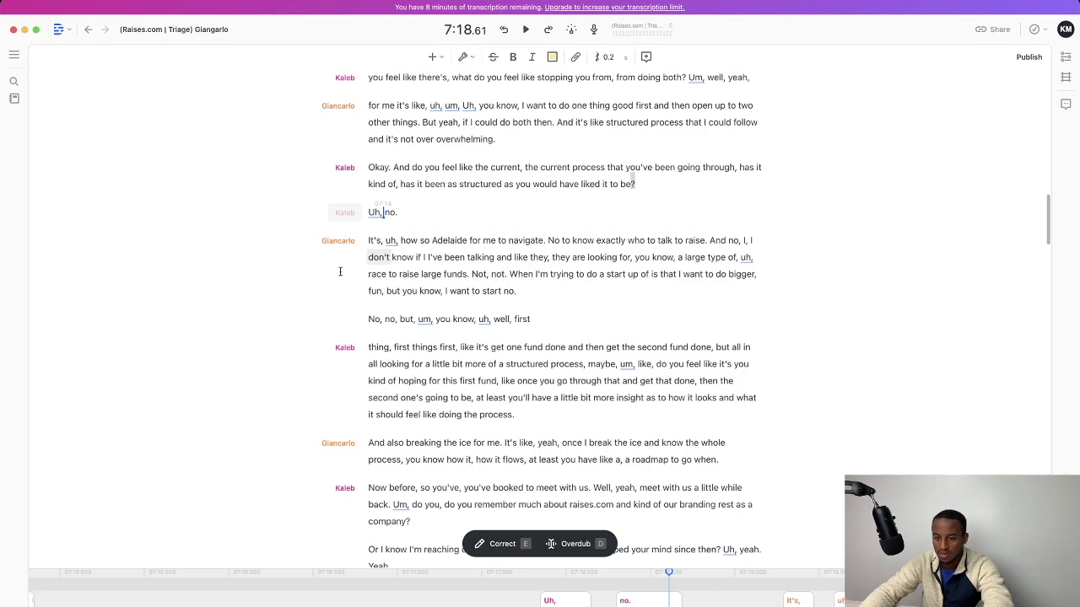
{"action": "key", "text": "super+shift+l"}
{"action": "left_click", "coordinate": [338, 276]}
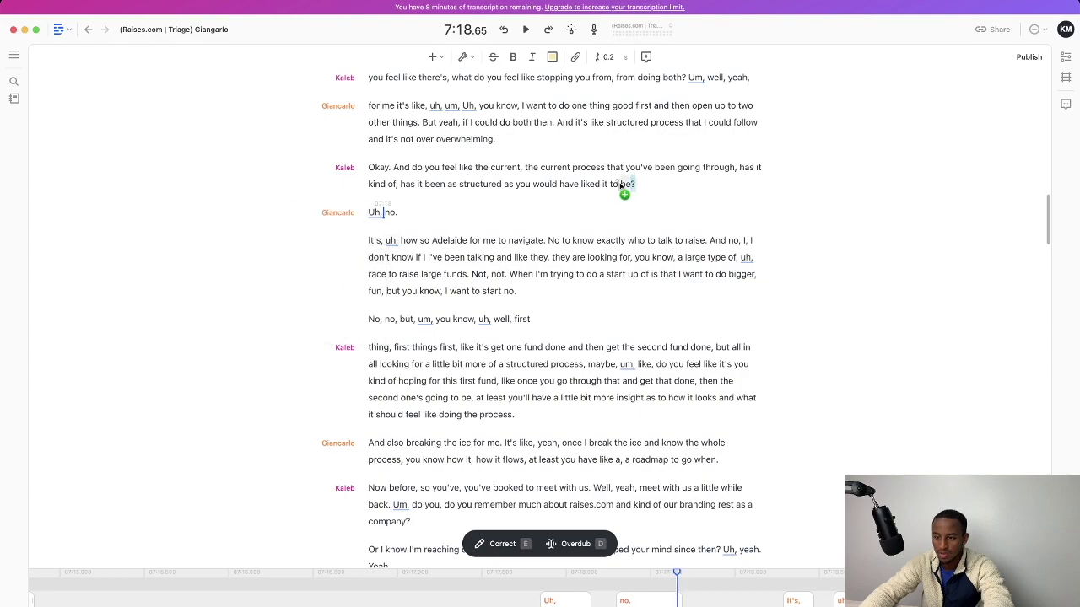
{"action": "key", "text": "Left"}
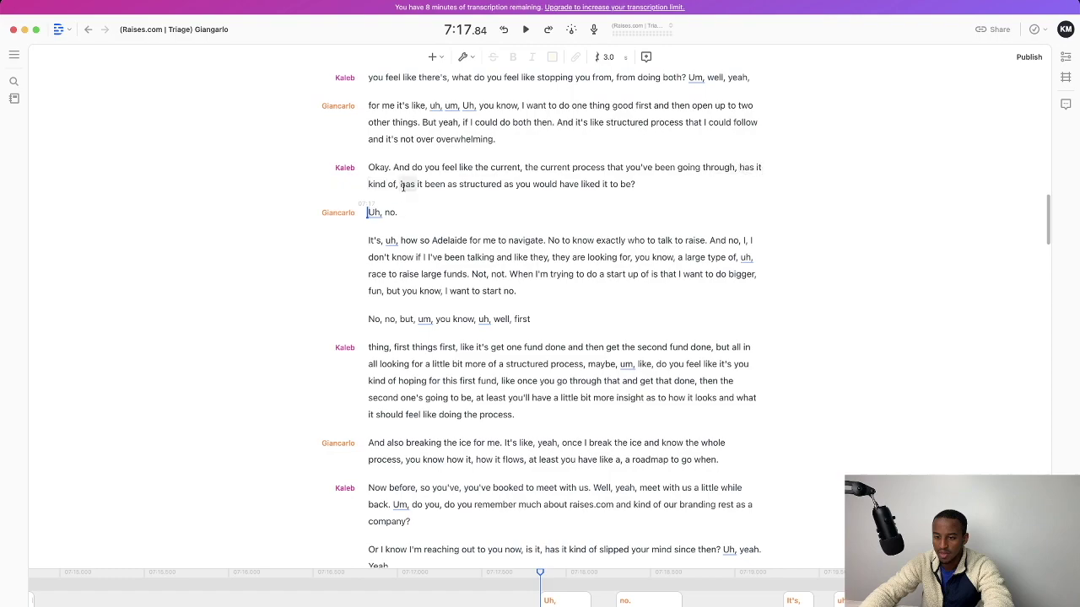
- Bold the question 'has it been as structured as you would have liked it to be?' and post the comment 'Problem Awareness Question' on it
{"action": "left_click_drag", "start_coordinate": [317, 234], "coordinate": [625, 238]}
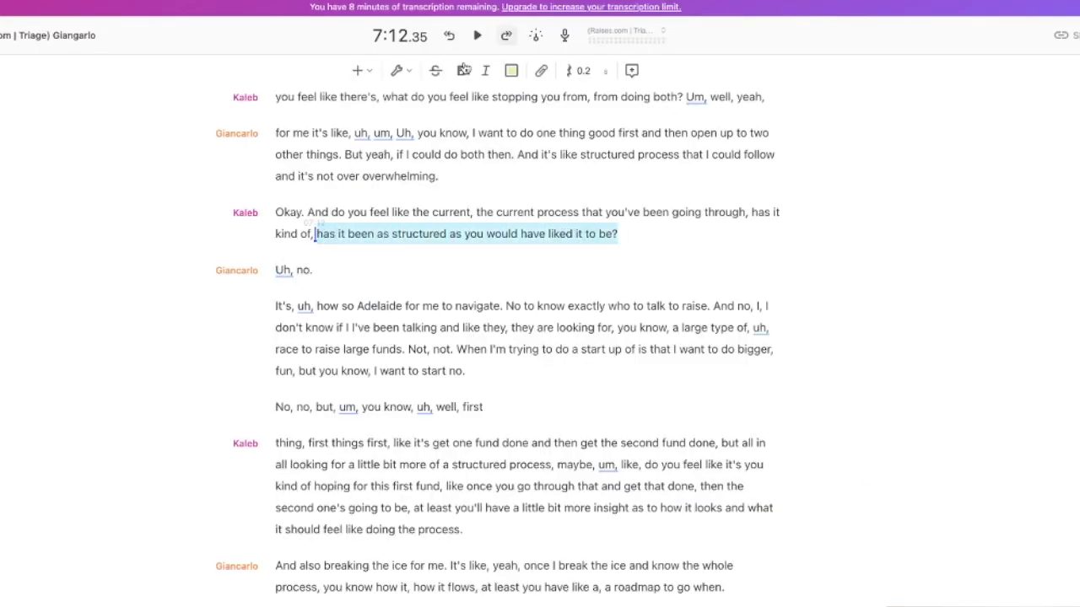
{"action": "left_click", "coordinate": [461, 70]}
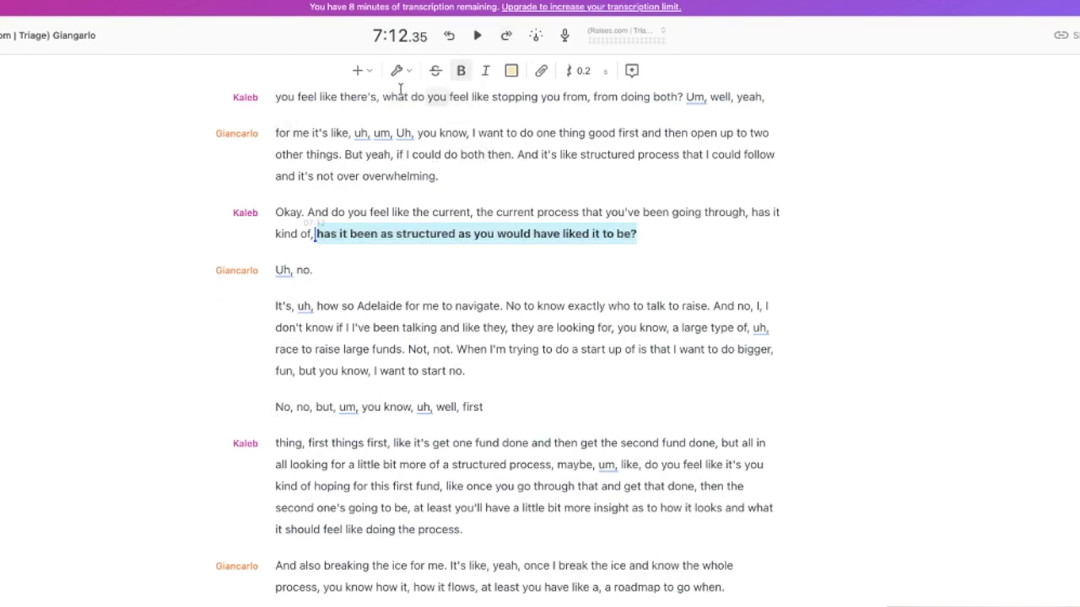
{"action": "left_click", "coordinate": [359, 71]}
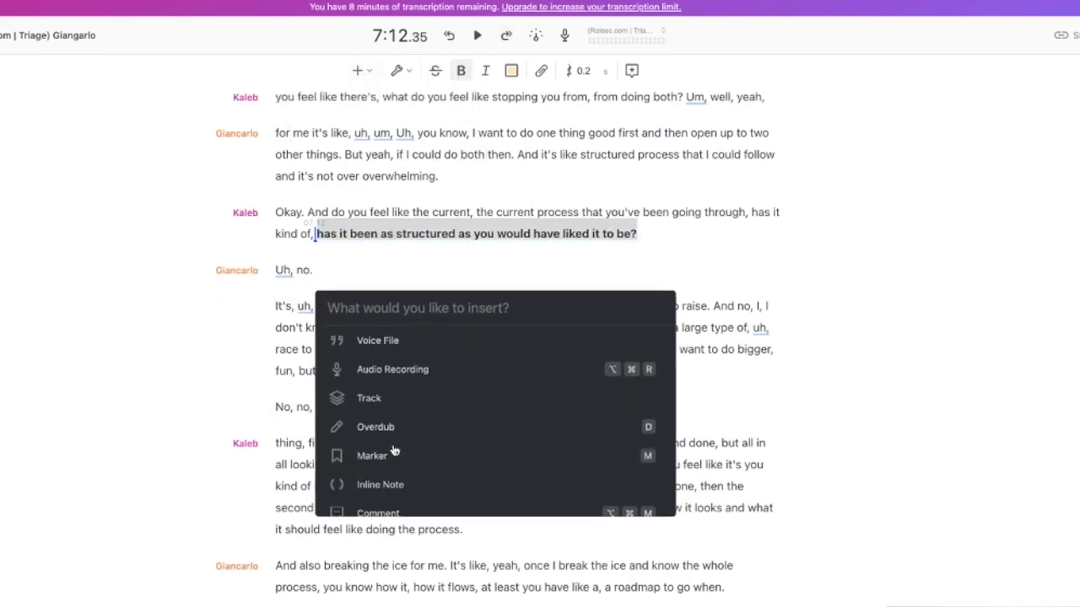
{"action": "scroll", "coordinate": [410, 455], "scroll_direction": "down", "scroll_amount": 2}
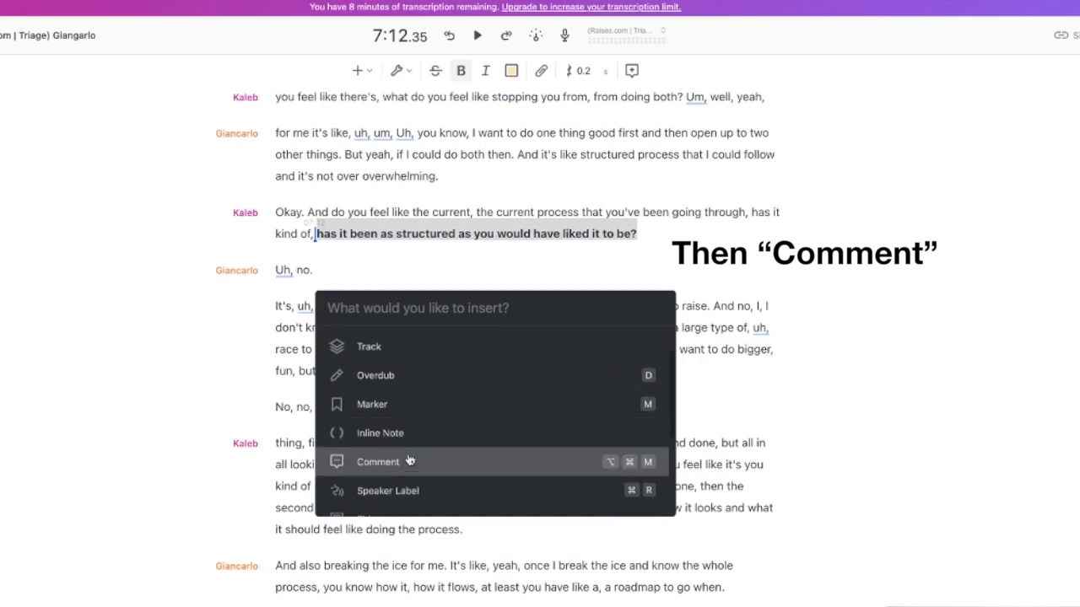
{"action": "left_click", "coordinate": [410, 455]}
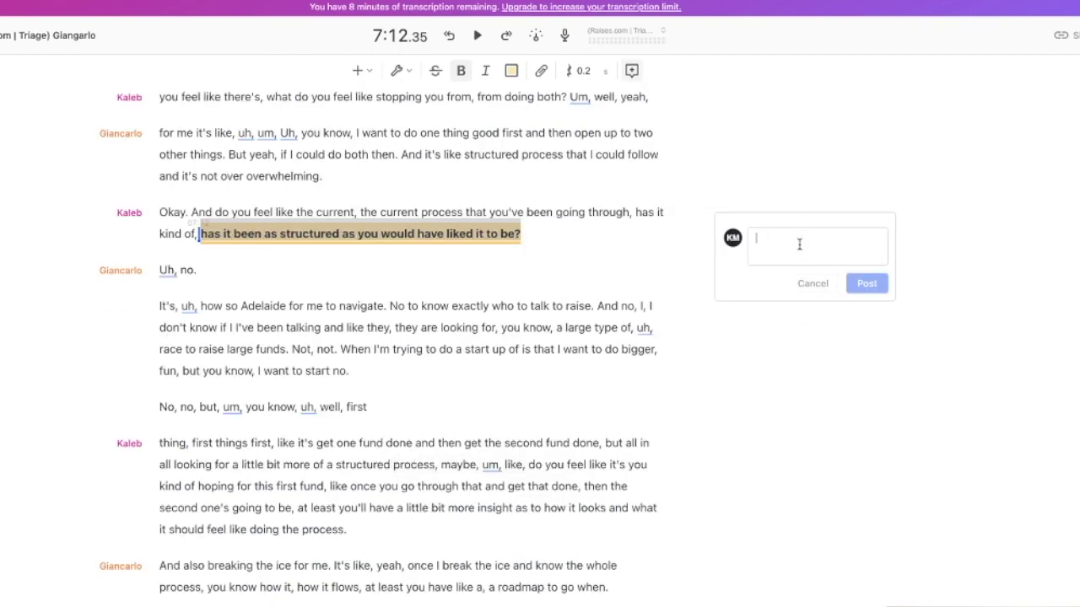
{"action": "type", "text": "Problem Awareness Question"}
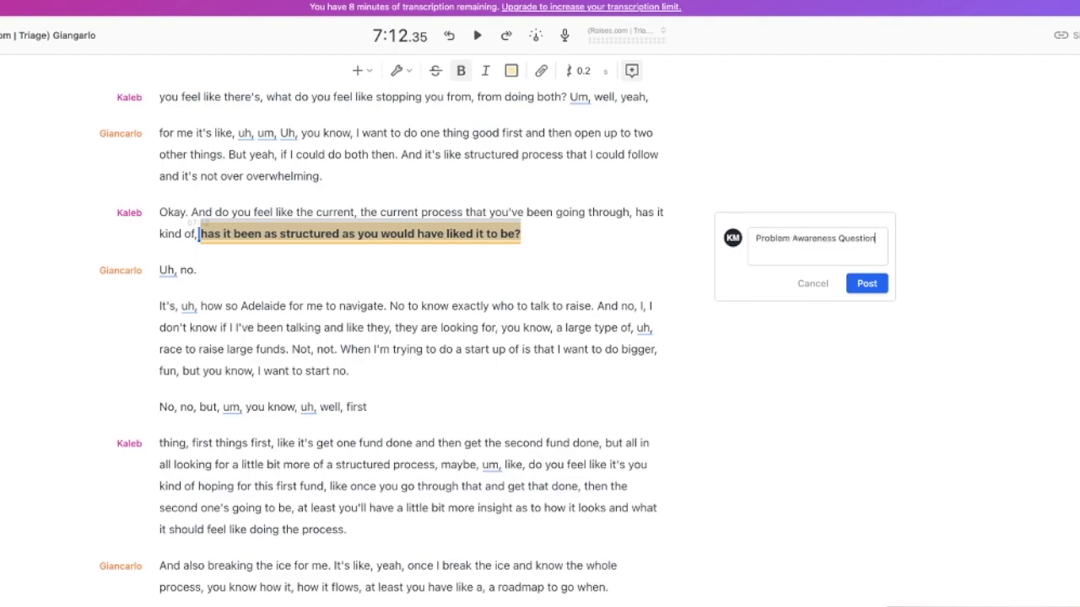
{"action": "left_click", "coordinate": [866, 283]}
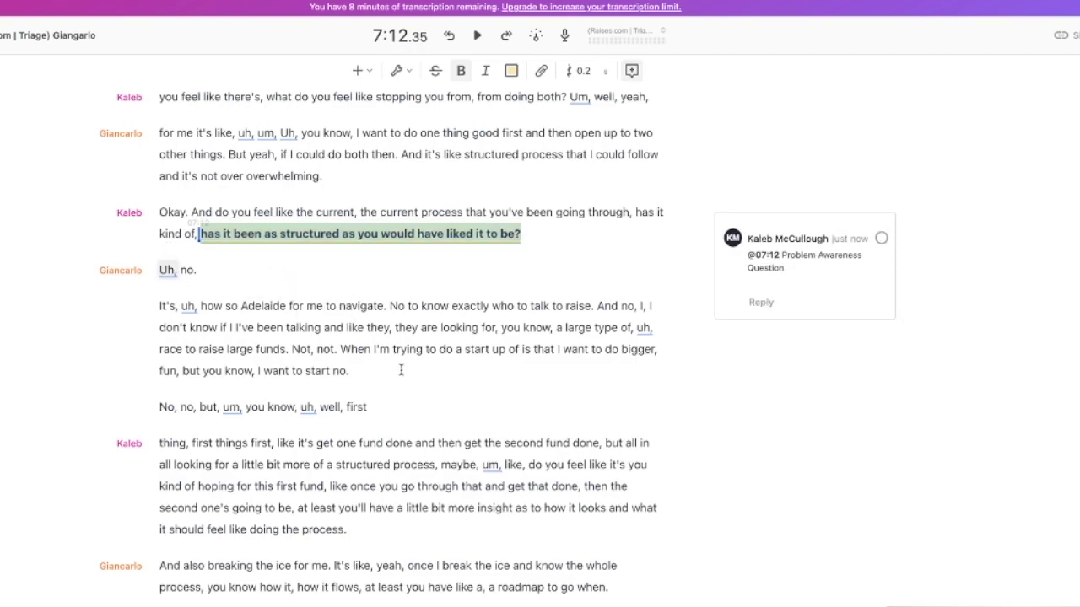
{"action": "left_click", "coordinate": [278, 319]}
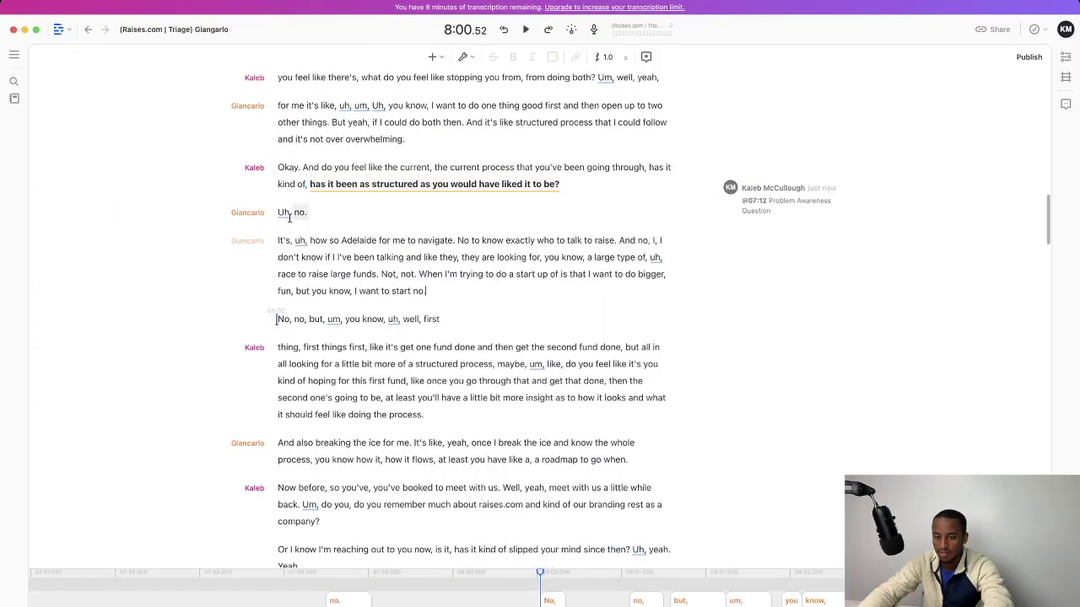
- Highlight the word "no" in the "Uh, no." reply in pink and play from there
{"action": "left_click_drag", "start_coordinate": [293, 212], "coordinate": [305, 213]}
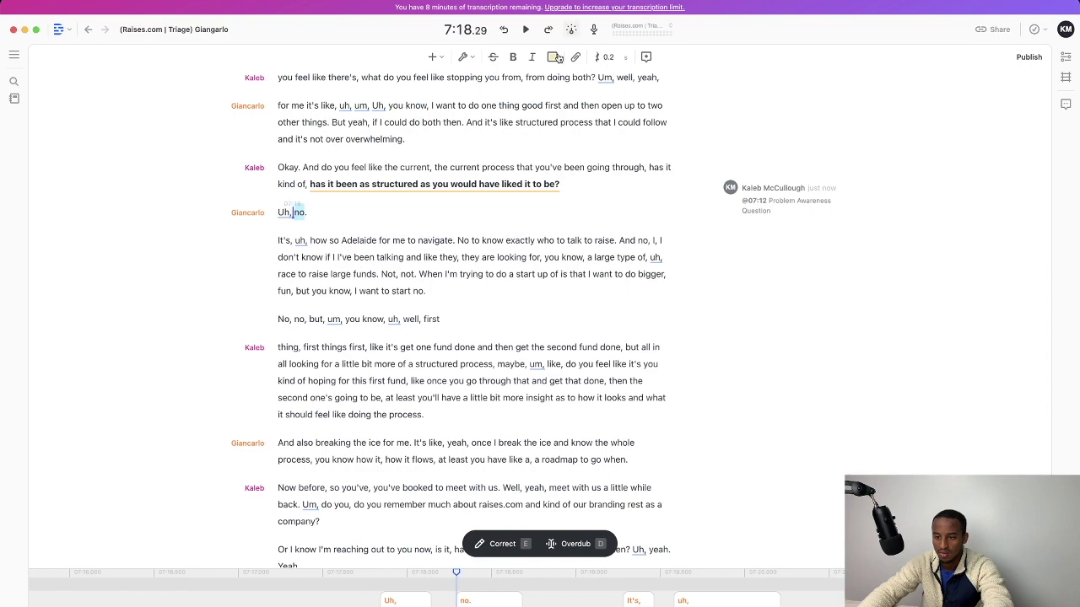
{"action": "mouse_move", "coordinate": [553, 58]}
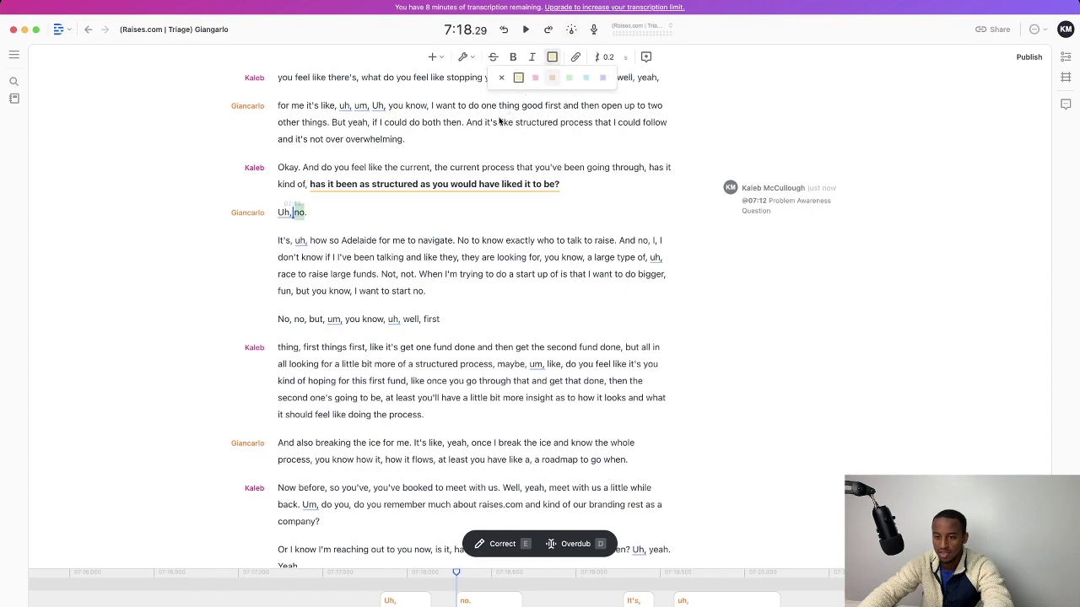
{"action": "left_click", "coordinate": [535, 79]}
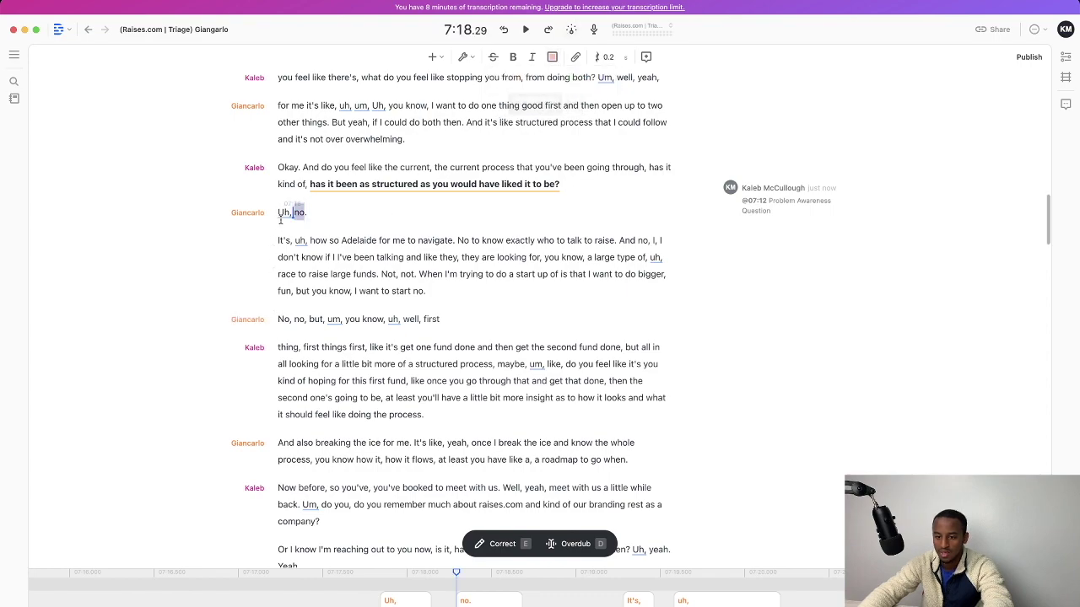
{"action": "key", "text": "space"}
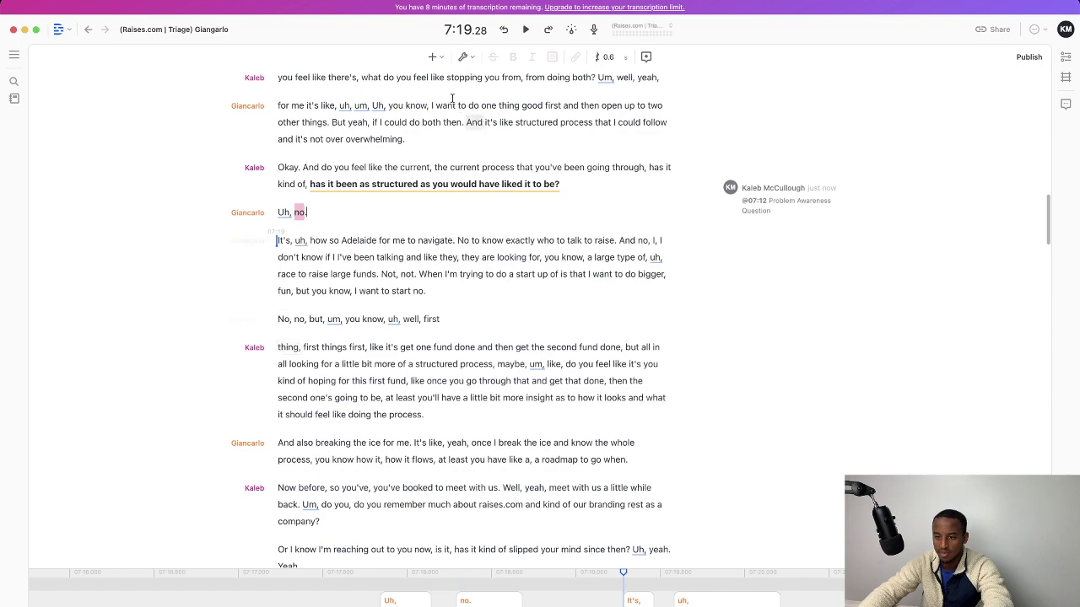
- Browse the options in the + insert menu
{"action": "left_click", "coordinate": [440, 56]}
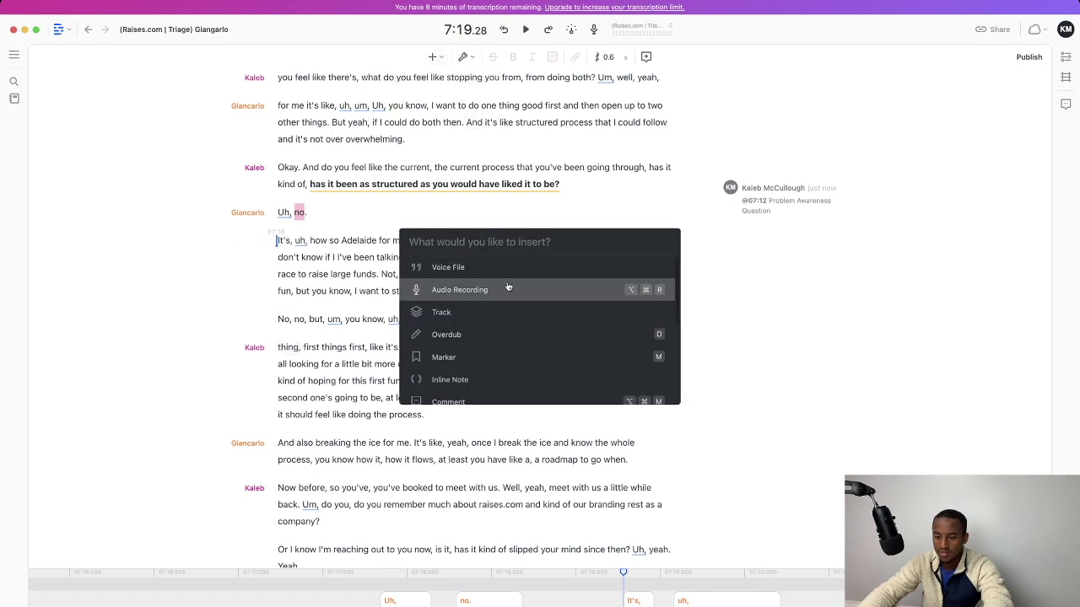
{"action": "scroll", "coordinate": [486, 304], "scroll_direction": "down", "scroll_amount": 3}
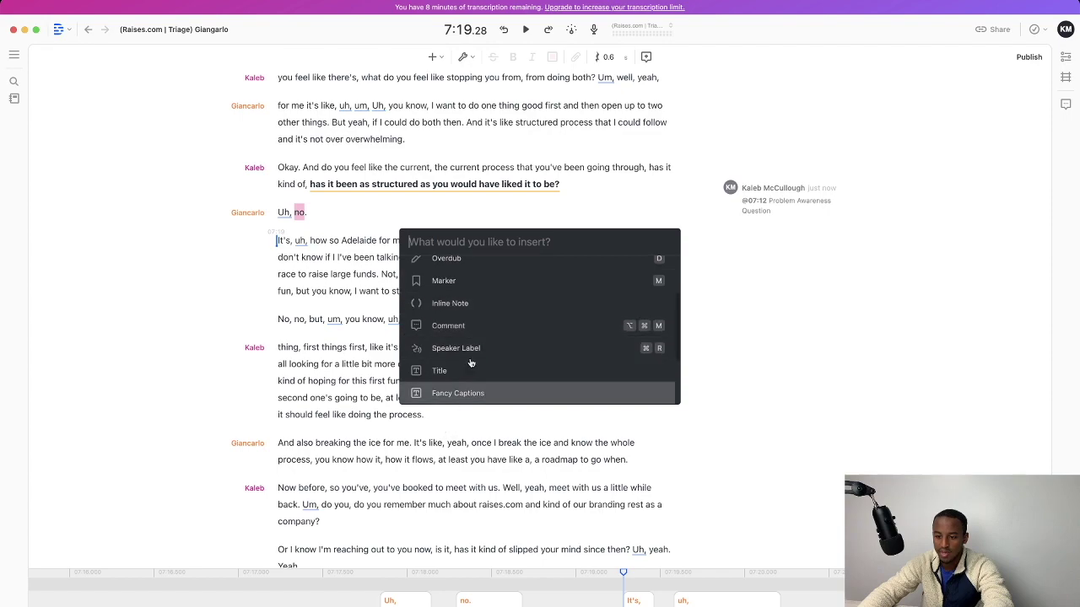
{"action": "scroll", "coordinate": [467, 392], "scroll_direction": "down", "scroll_amount": 3}
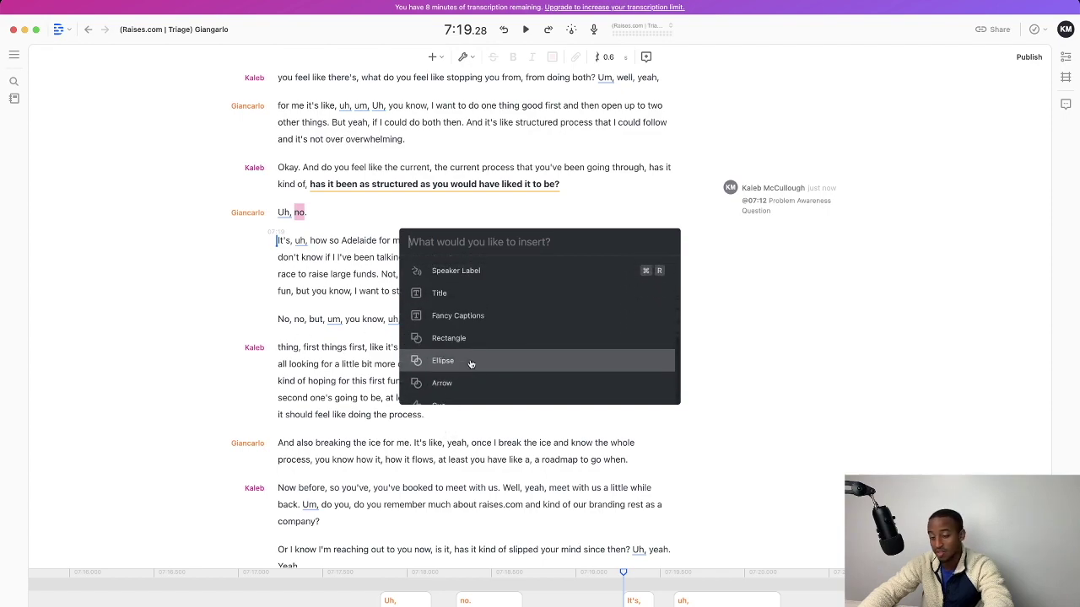
{"action": "scroll", "coordinate": [473, 364], "scroll_direction": "up", "scroll_amount": 6}
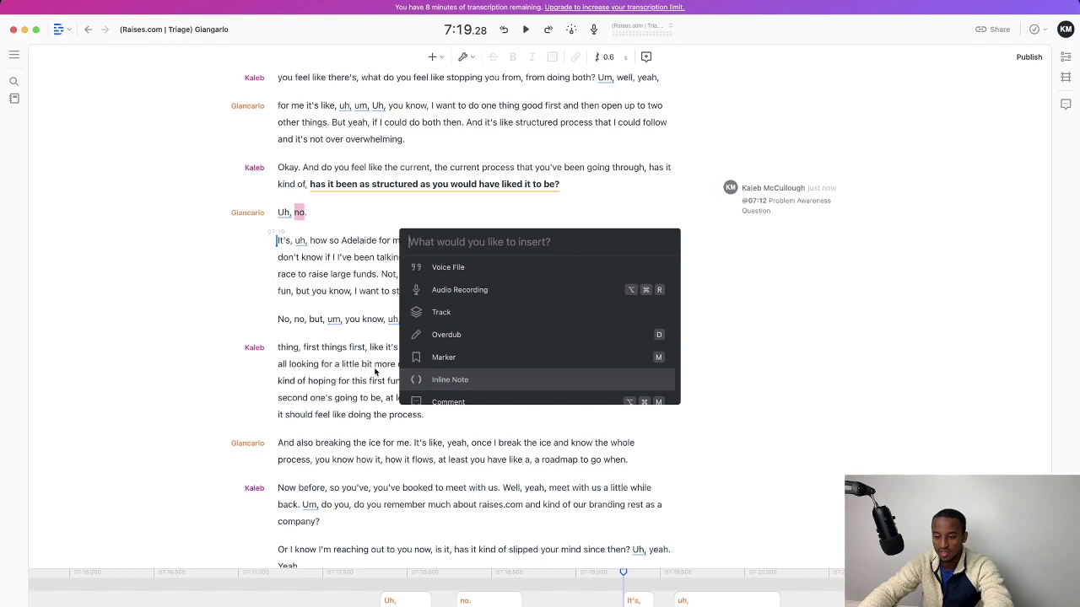
- Add an inline note "Could've been delivered smoother" right after the question ending "be?"
{"action": "key", "text": "Escape"}
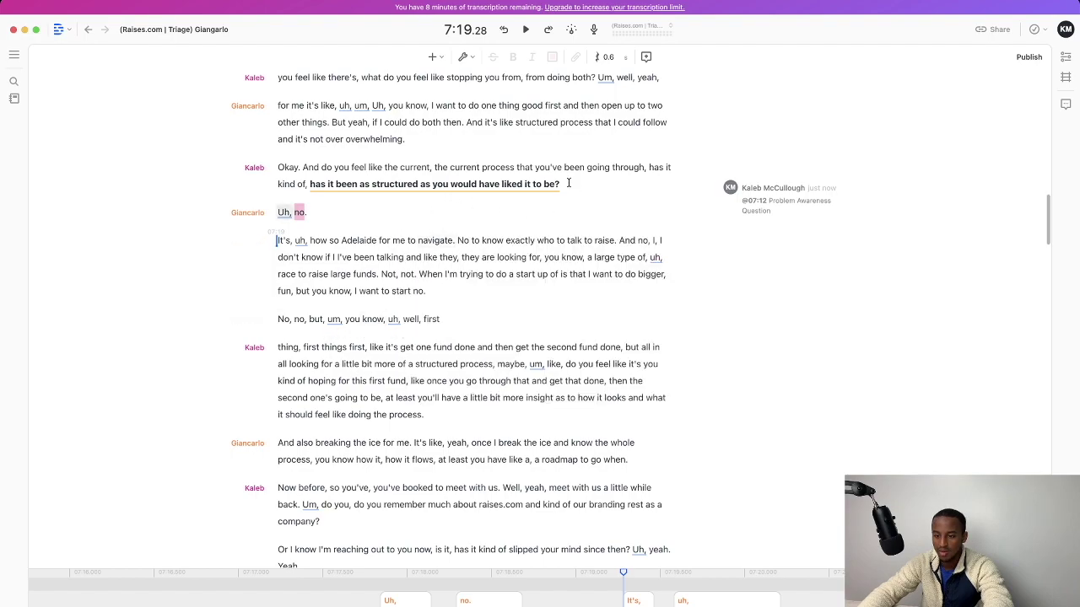
{"action": "key", "text": "Up"}
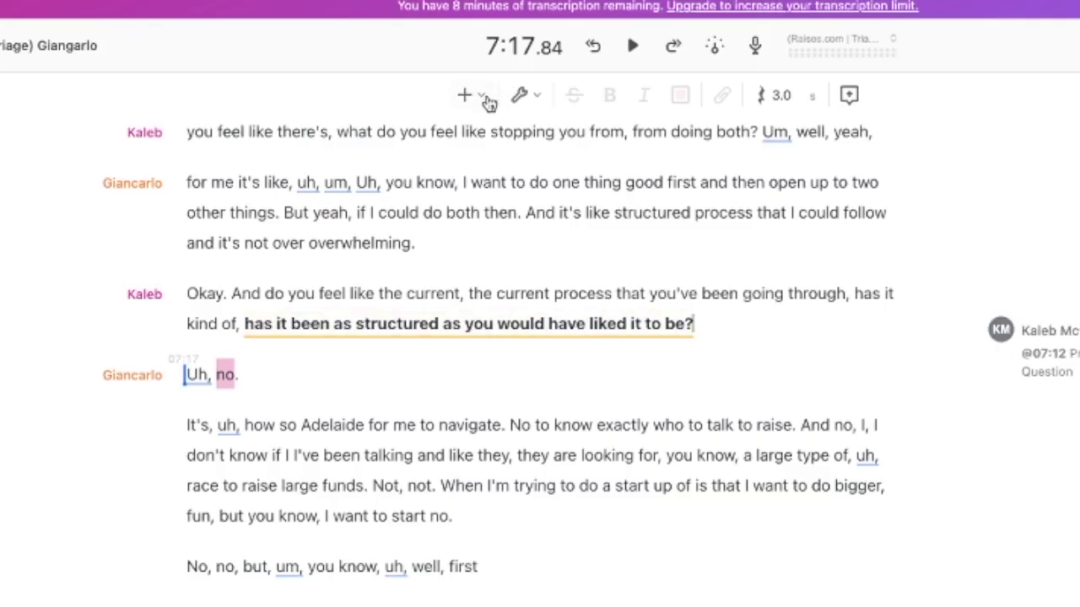
{"action": "left_click", "coordinate": [439, 56]}
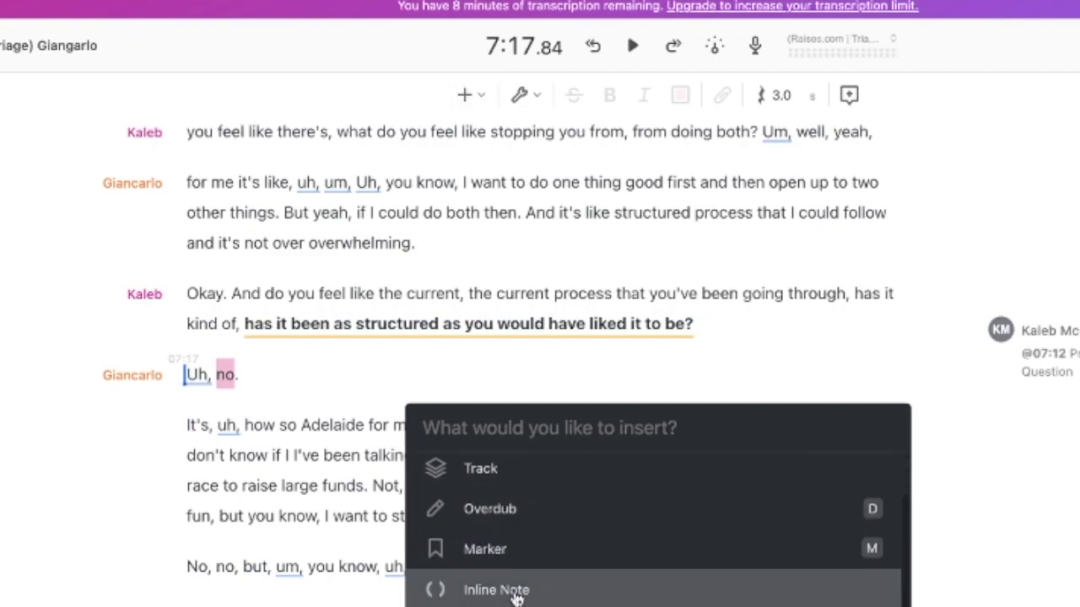
{"action": "left_click", "coordinate": [514, 594]}
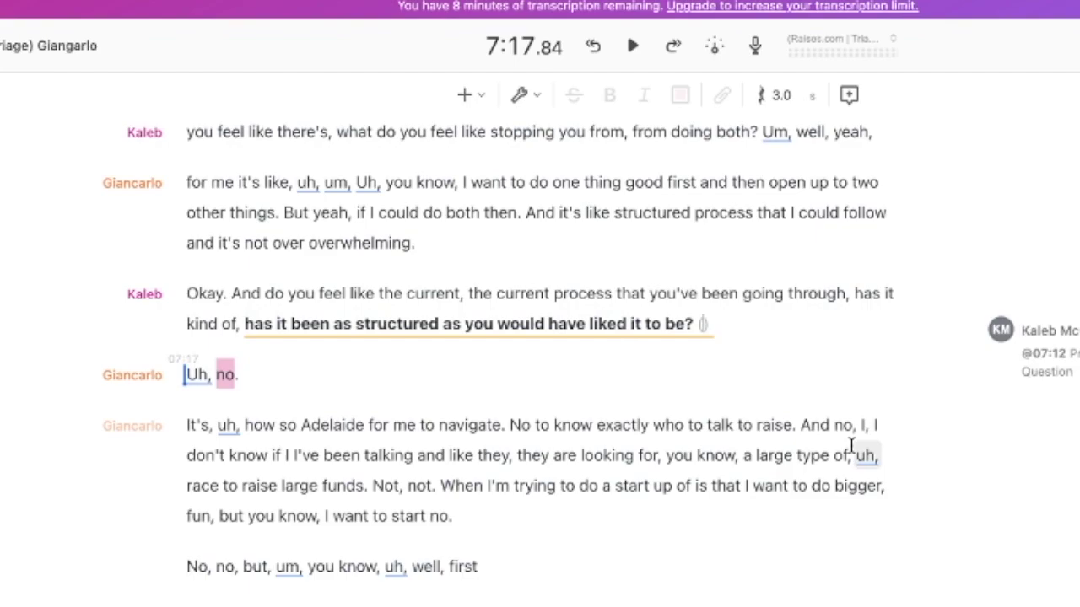
{"action": "type", "text": "Cpou"}
{"action": "key", "text": "BackSpace"}
{"action": "key", "text": "BackSpace"}
{"action": "type", "text": "ould've bee"}
{"action": "type", "text": "n deliv"}
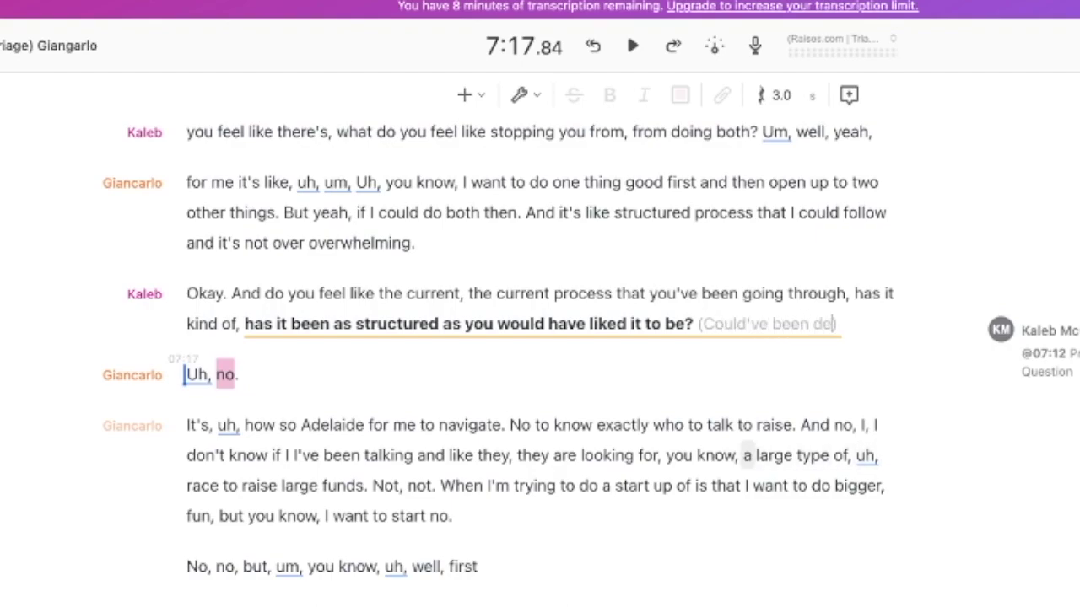
{"action": "type", "text": "ered smoother"}
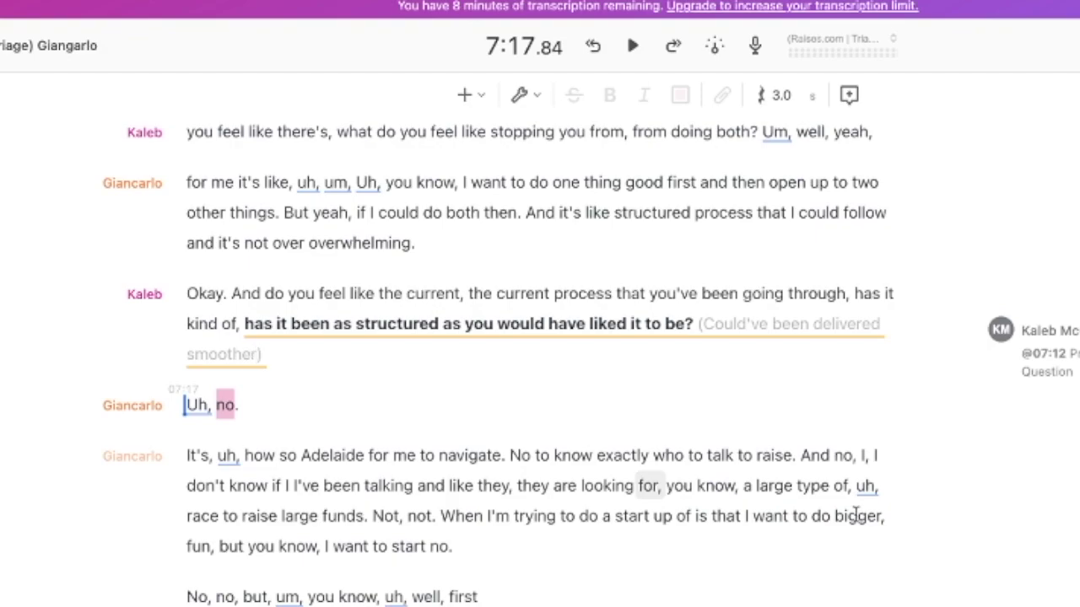
{"action": "left_click", "coordinate": [872, 554]}
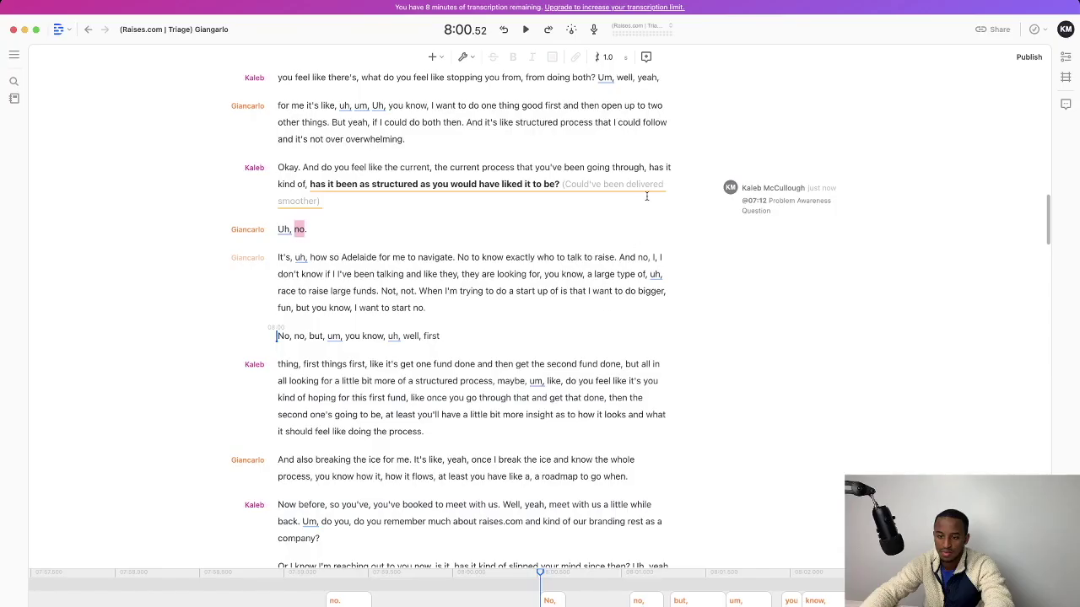
- Review the transcript where the prospect's "Uh, no." reply now stands as its own paragraph
{"action": "key", "text": "alt+Up"}
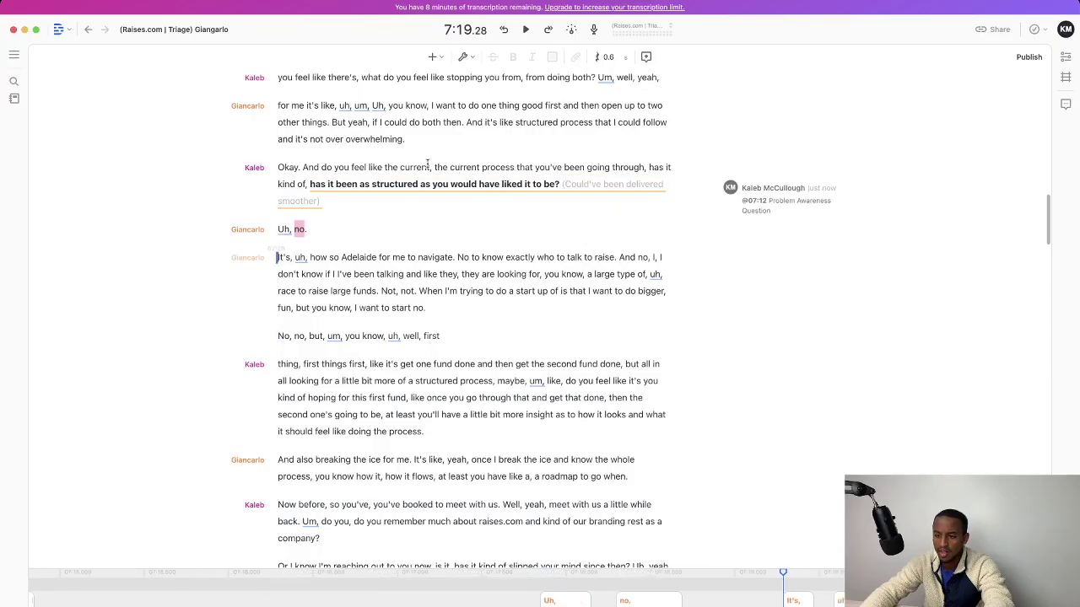
{"action": "scroll", "coordinate": [566, 271], "scroll_direction": "down", "scroll_amount": 3}
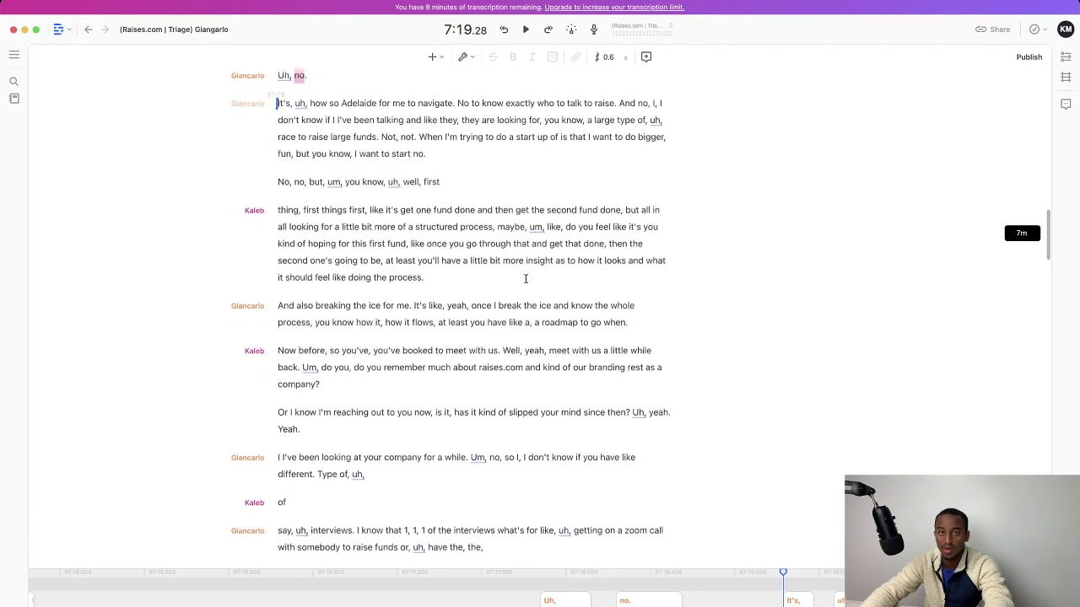
{"action": "scroll", "coordinate": [526, 277], "scroll_direction": "down", "scroll_amount": 2}
{"action": "scroll", "coordinate": [447, 304], "scroll_direction": "up", "scroll_amount": 4}
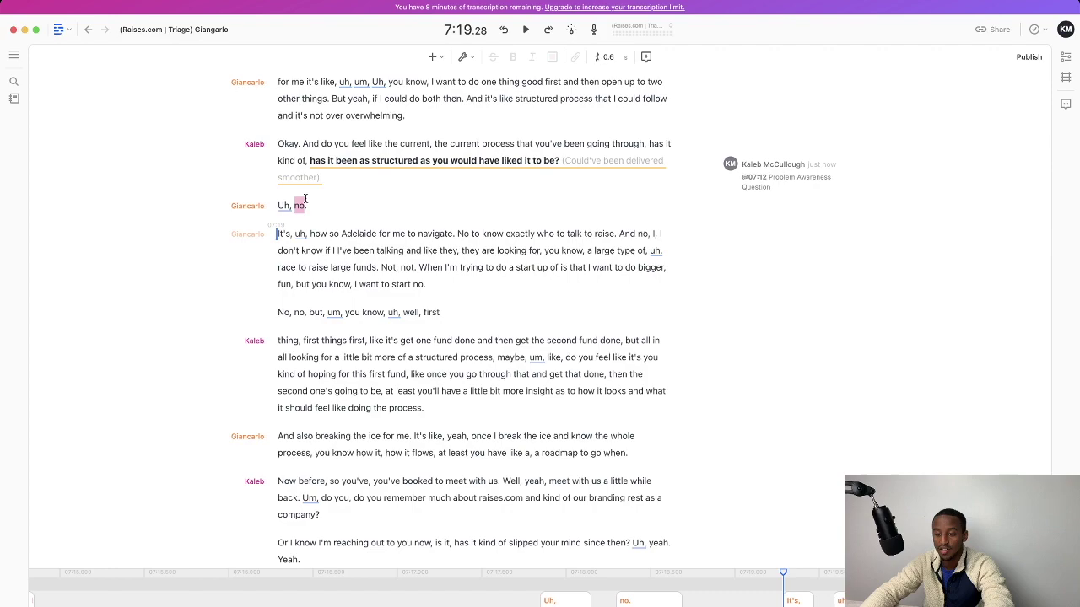
{"action": "mouse_move", "coordinate": [463, 181]}
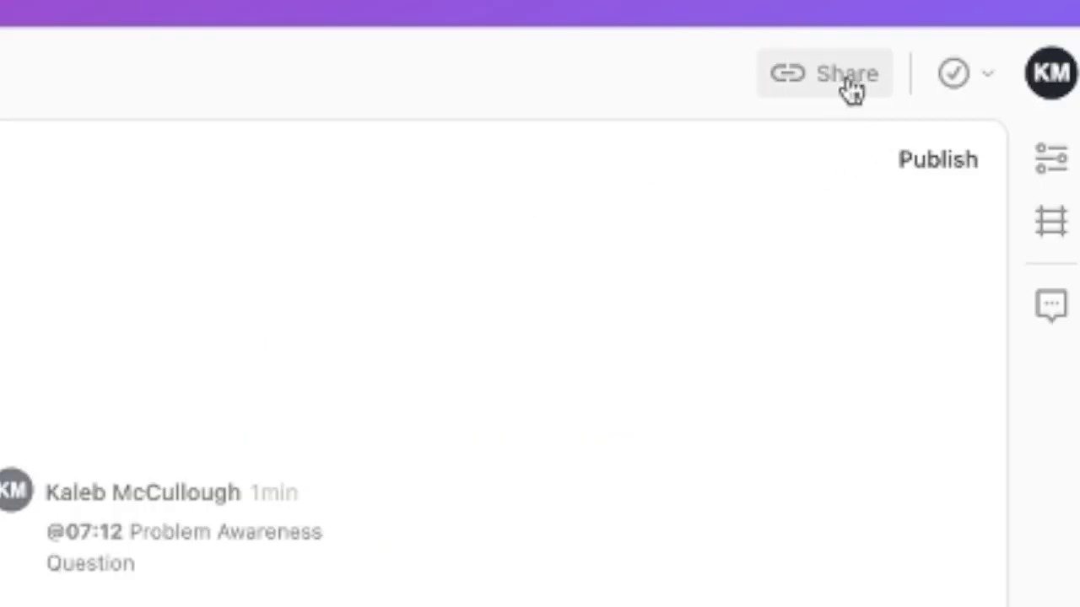
- Set the share link to Anyone with the link: Can comment, keep drive members at comment, and copy it
{"action": "left_click", "coordinate": [842, 89]}
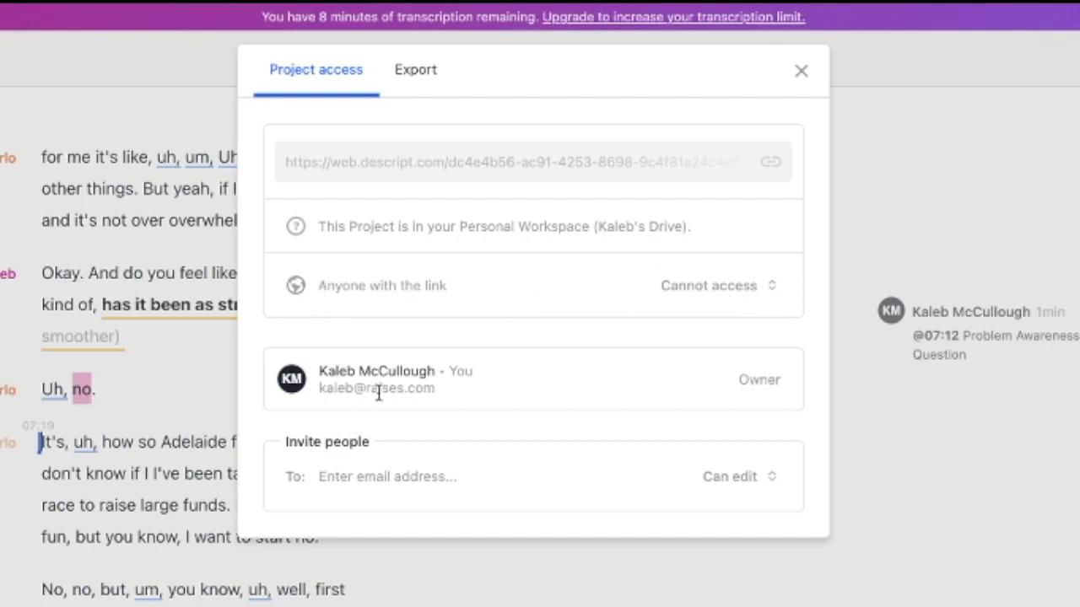
{"action": "left_click", "coordinate": [715, 286]}
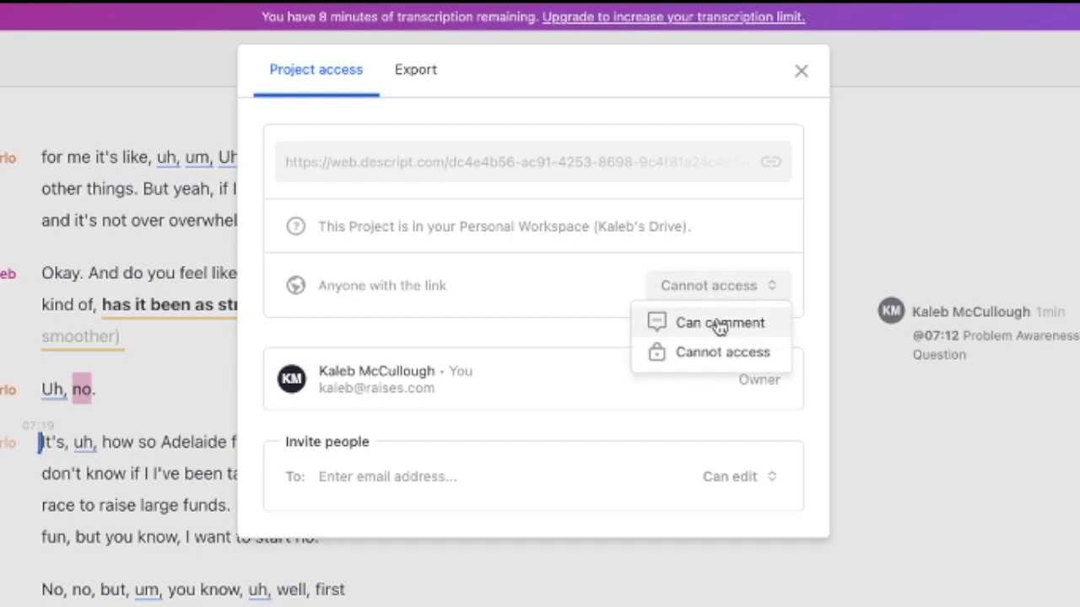
{"action": "left_click", "coordinate": [720, 324]}
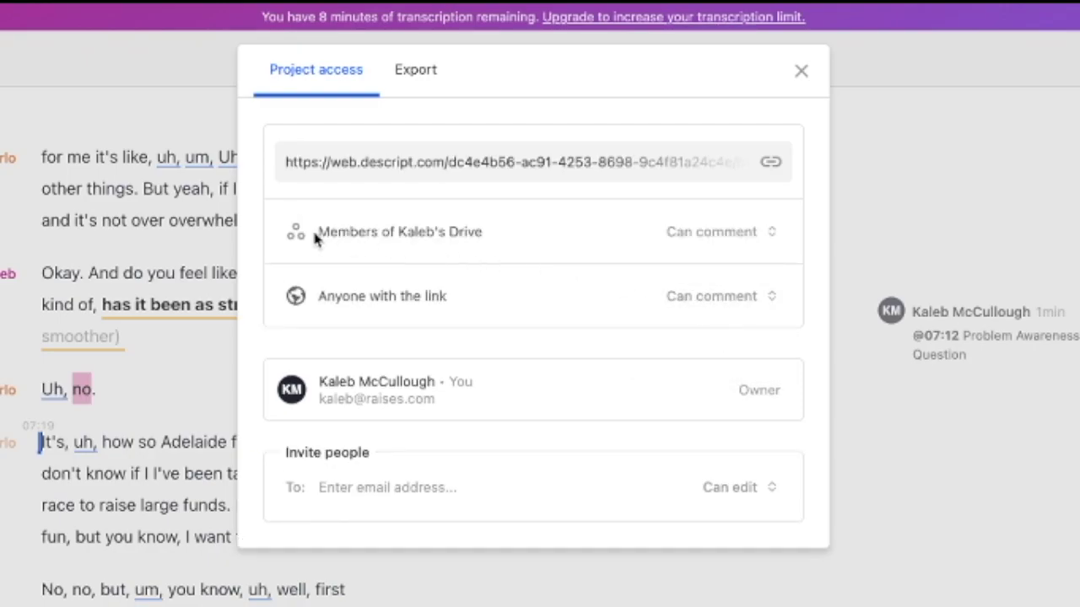
{"action": "left_click", "coordinate": [669, 239]}
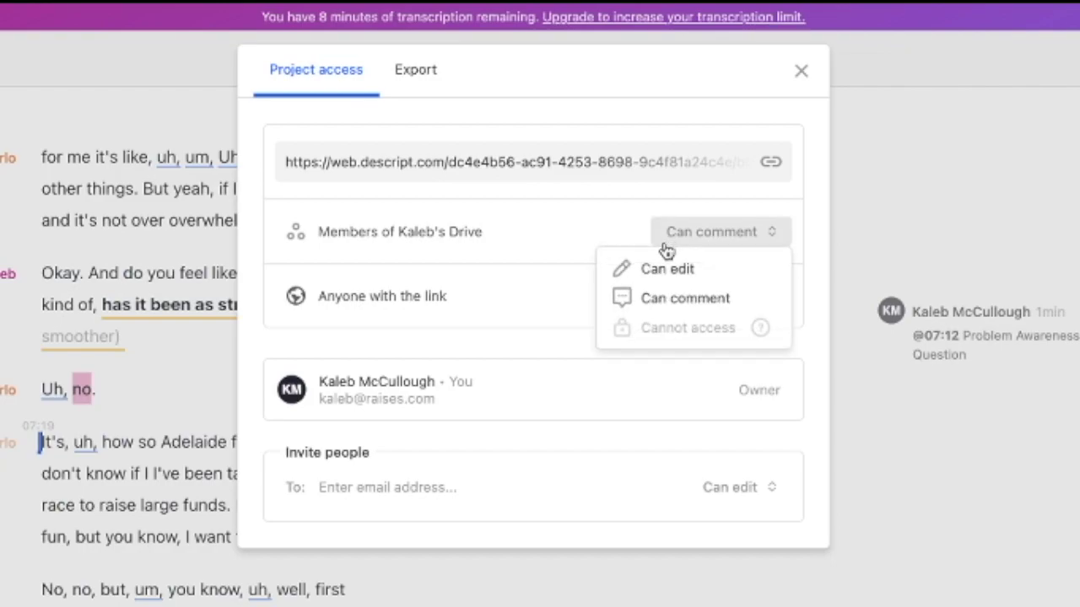
{"action": "left_click", "coordinate": [471, 226]}
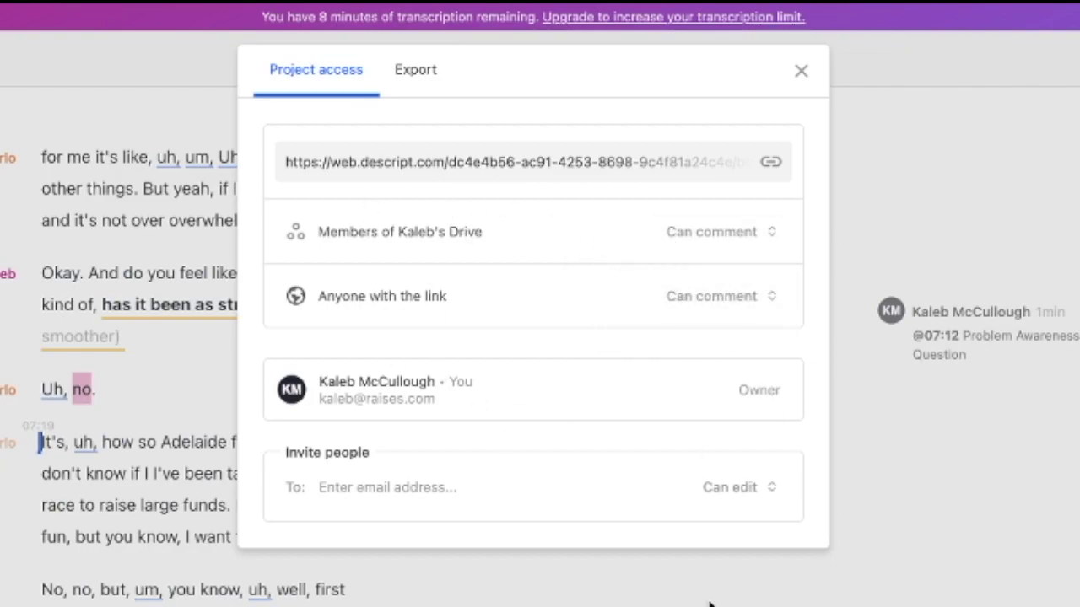
{"action": "left_click", "coordinate": [771, 168]}
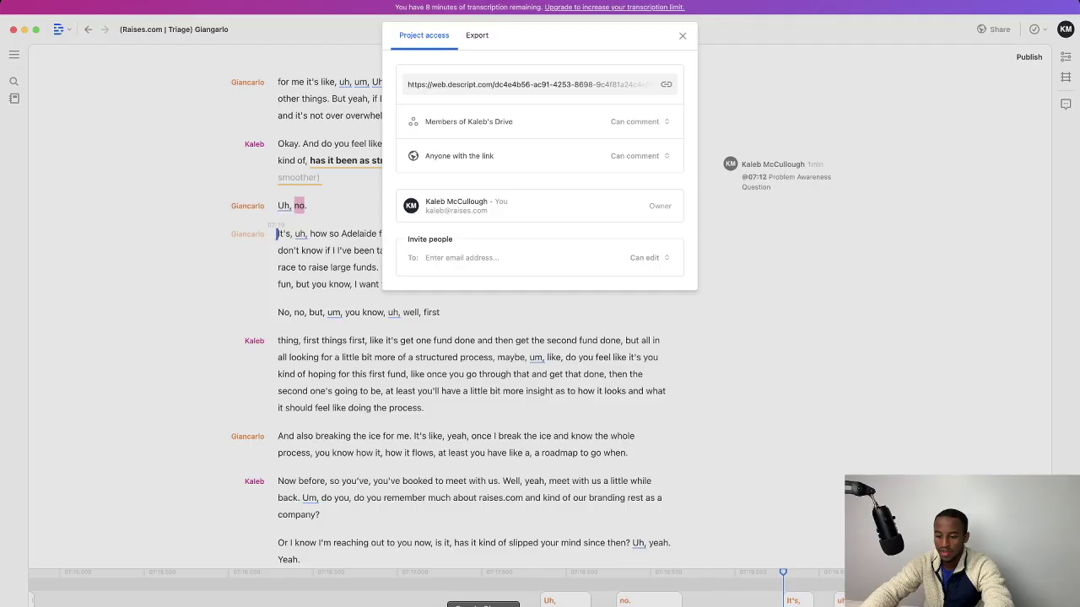
- Load the copied share link in a new private Chrome window
{"action": "right_click", "coordinate": [473, 523]}
{"action": "left_click", "coordinate": [506, 549]}
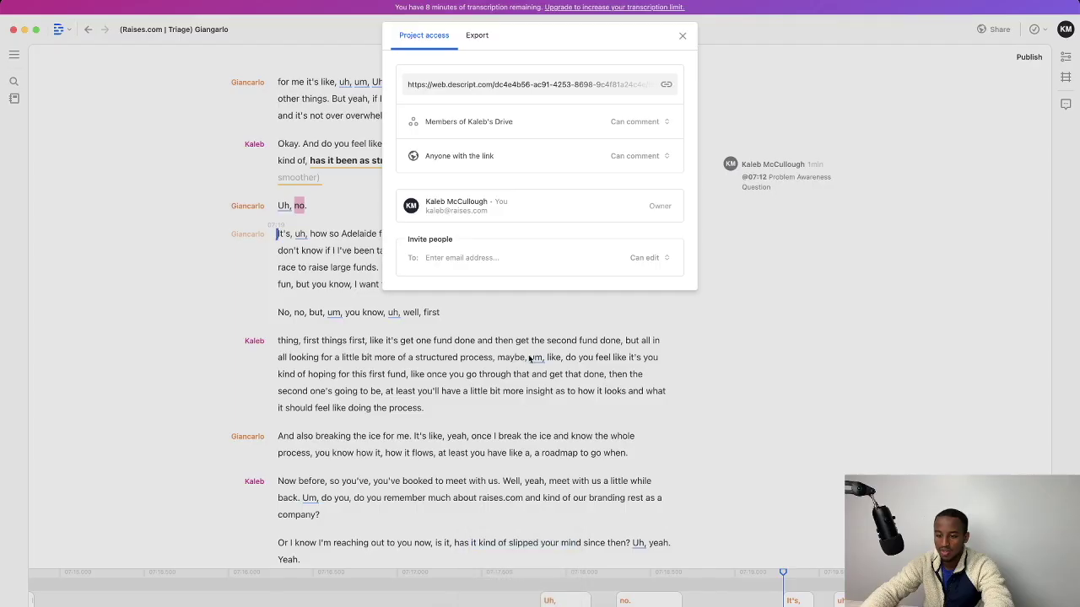
{"action": "key", "text": "super+v"}
{"action": "key", "text": "Return"}
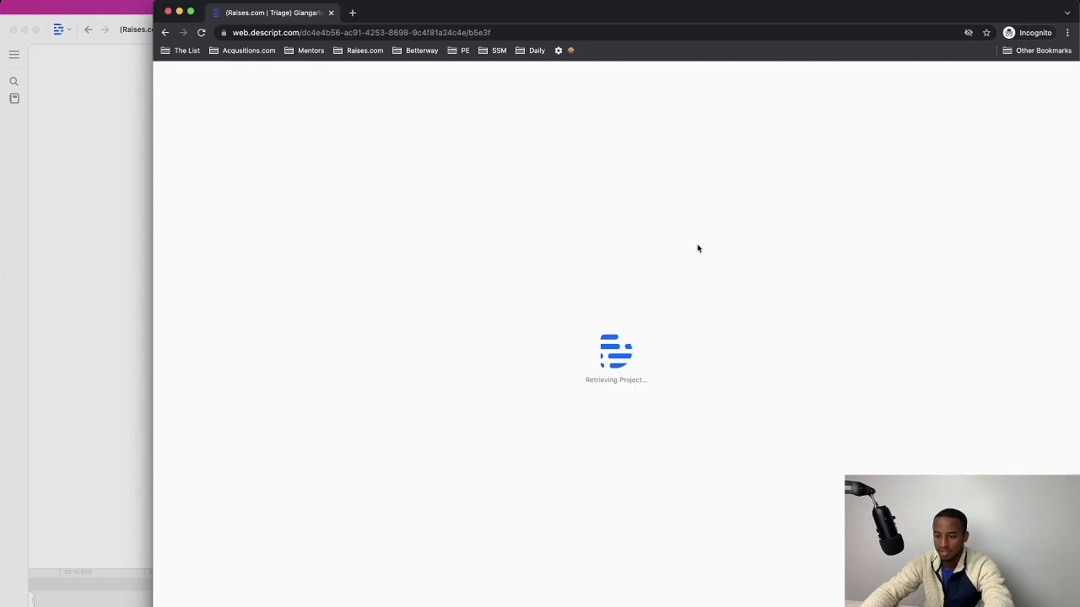
- Scroll to the Problem Awareness Question comment and try replying as a signed-out viewer, dismissing the sign-in prompt twice
{"action": "scroll", "coordinate": [567, 320], "scroll_direction": "down", "scroll_amount": 10}
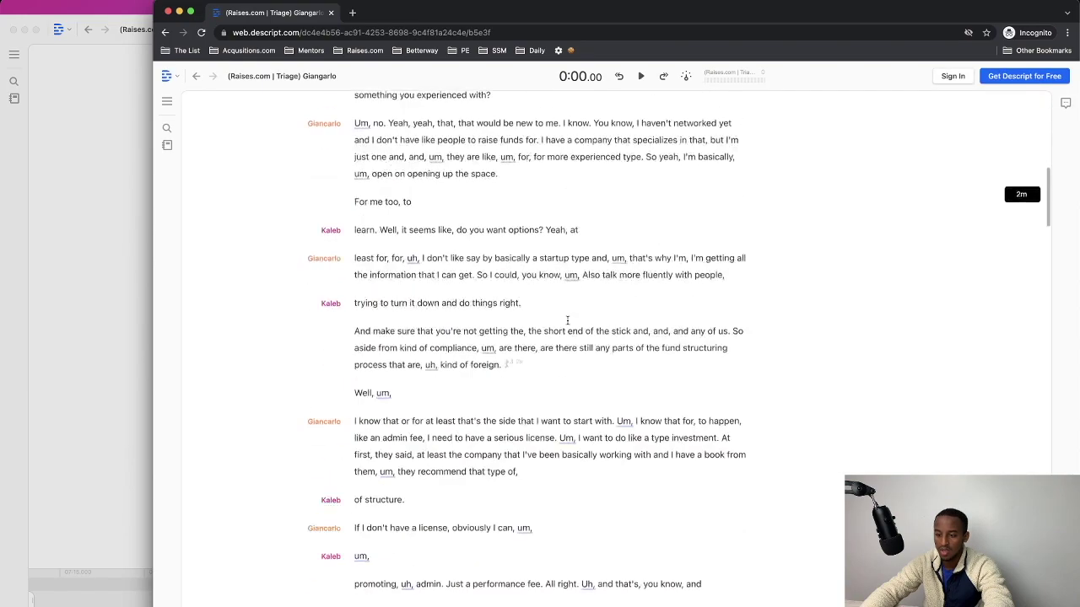
{"action": "scroll", "coordinate": [567, 320], "scroll_direction": "down", "scroll_amount": 10}
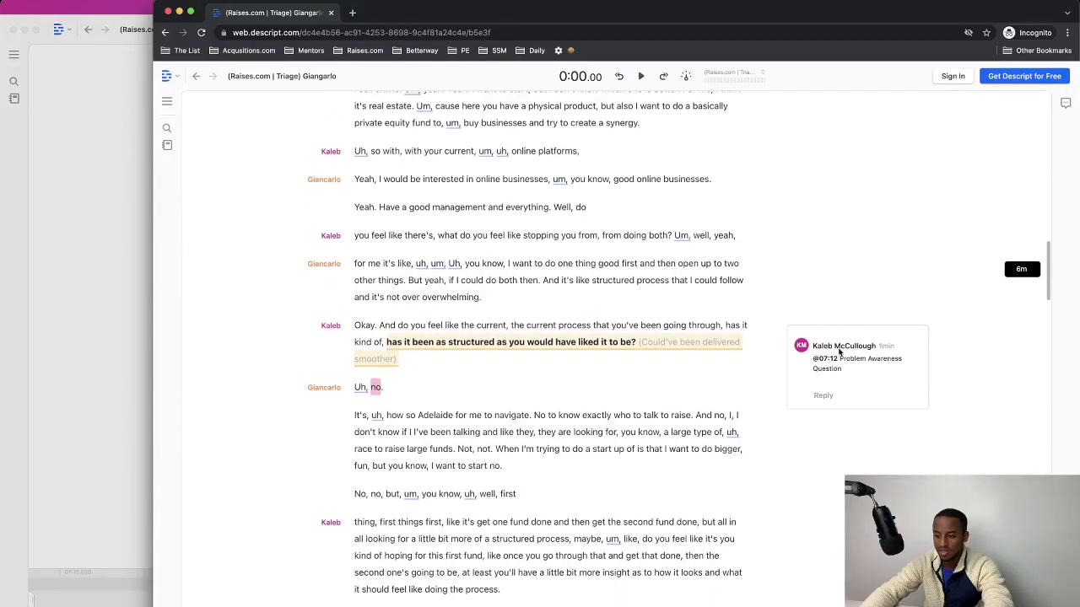
{"action": "left_click", "coordinate": [823, 396]}
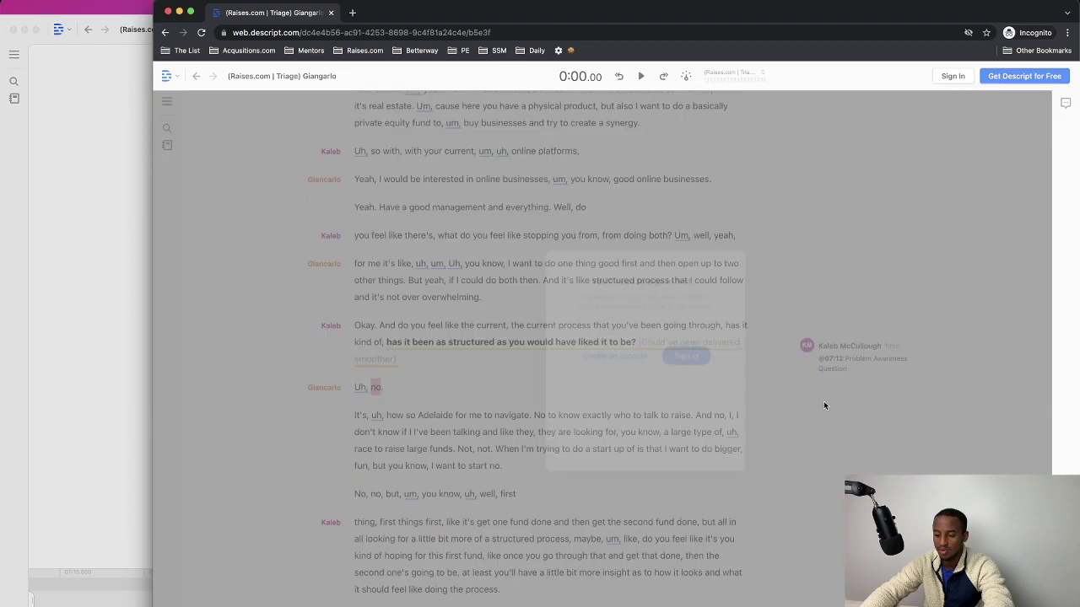
{"action": "left_click", "coordinate": [829, 236]}
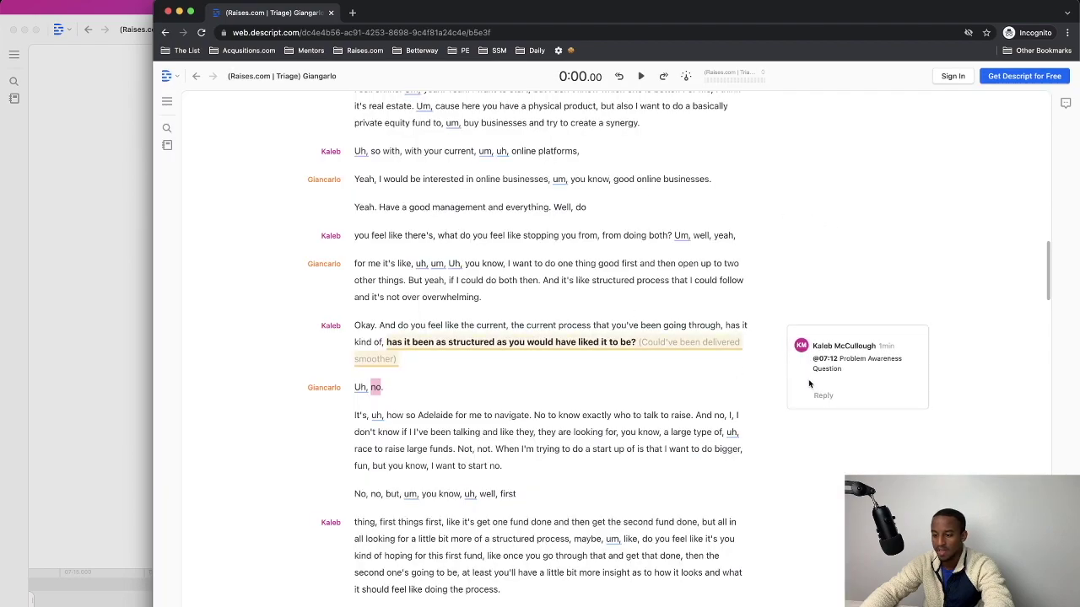
{"action": "left_click", "coordinate": [811, 403]}
{"action": "left_click", "coordinate": [880, 369]}
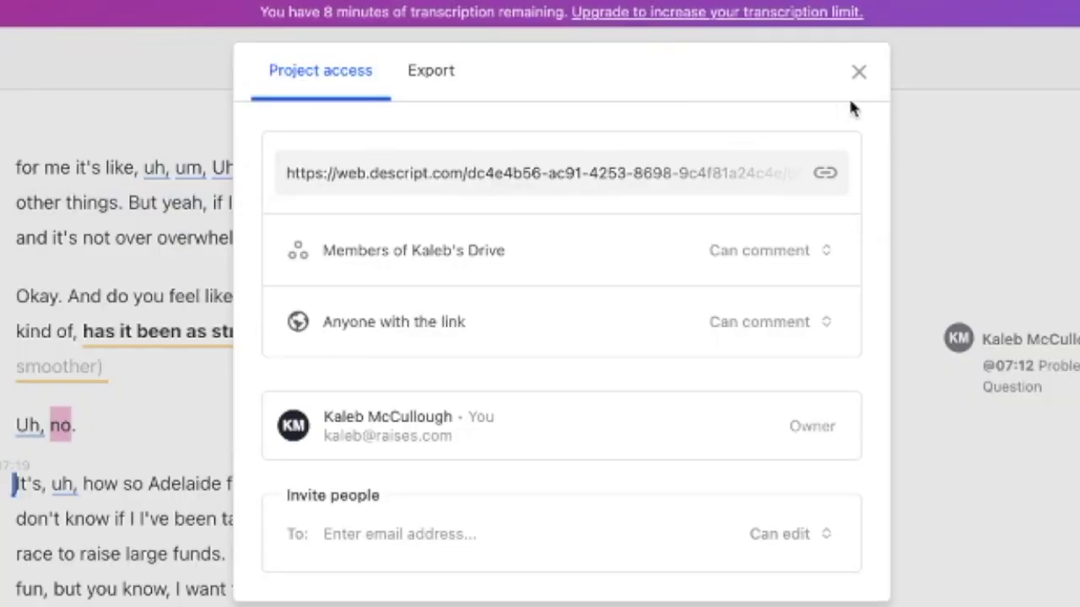
- Close the sharing panel, return to the Descript project window and start playback
{"action": "left_click", "coordinate": [682, 34]}
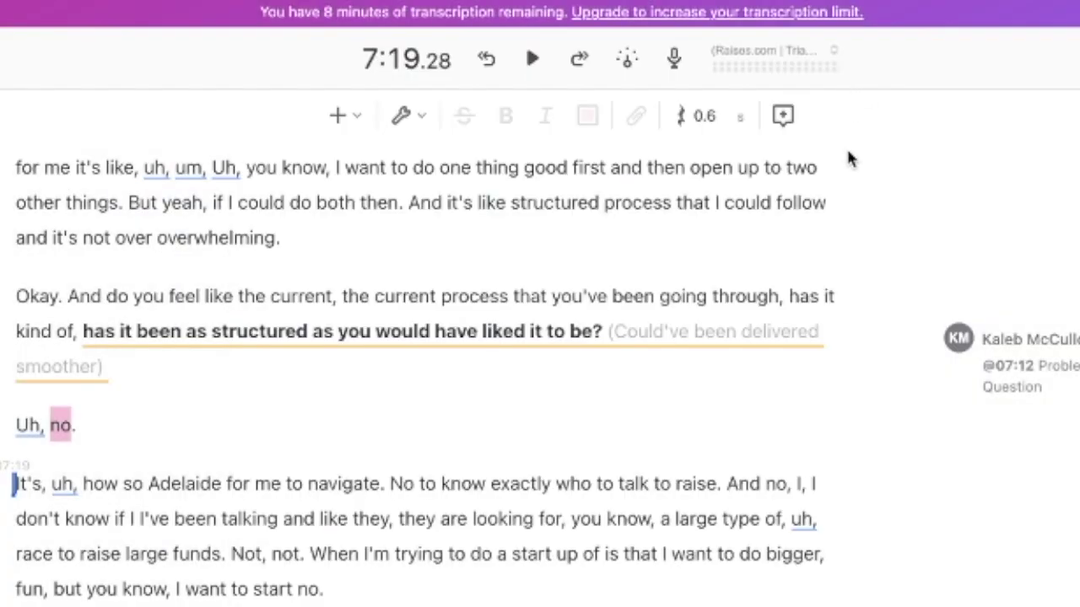
{"action": "key", "text": "ctrl+Up"}
{"action": "left_click", "coordinate": [475, 228]}
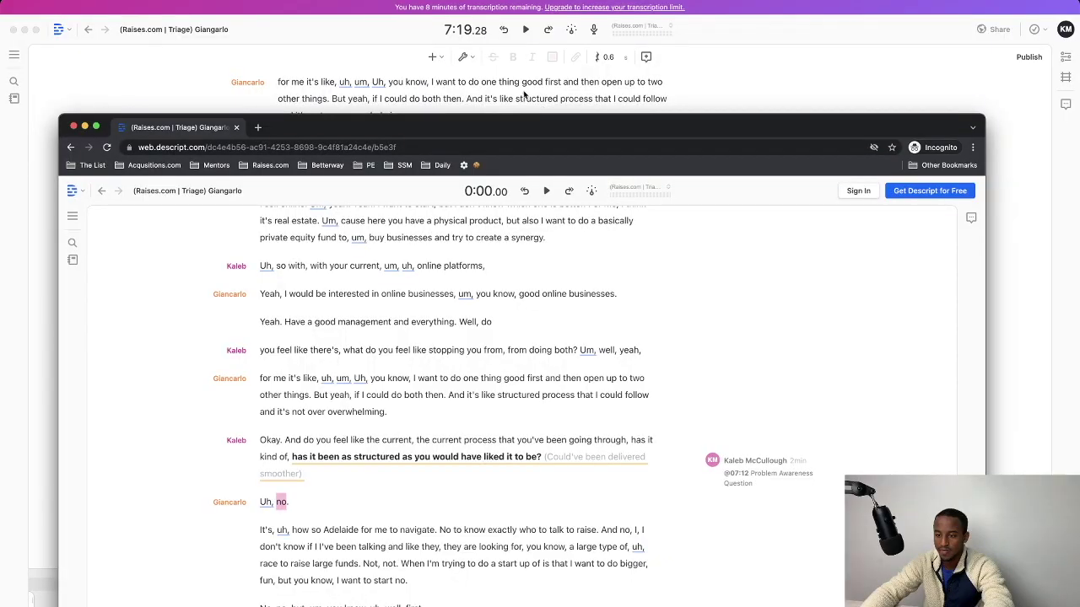
{"action": "left_click", "coordinate": [604, 210]}
{"action": "left_click", "coordinate": [527, 32]}
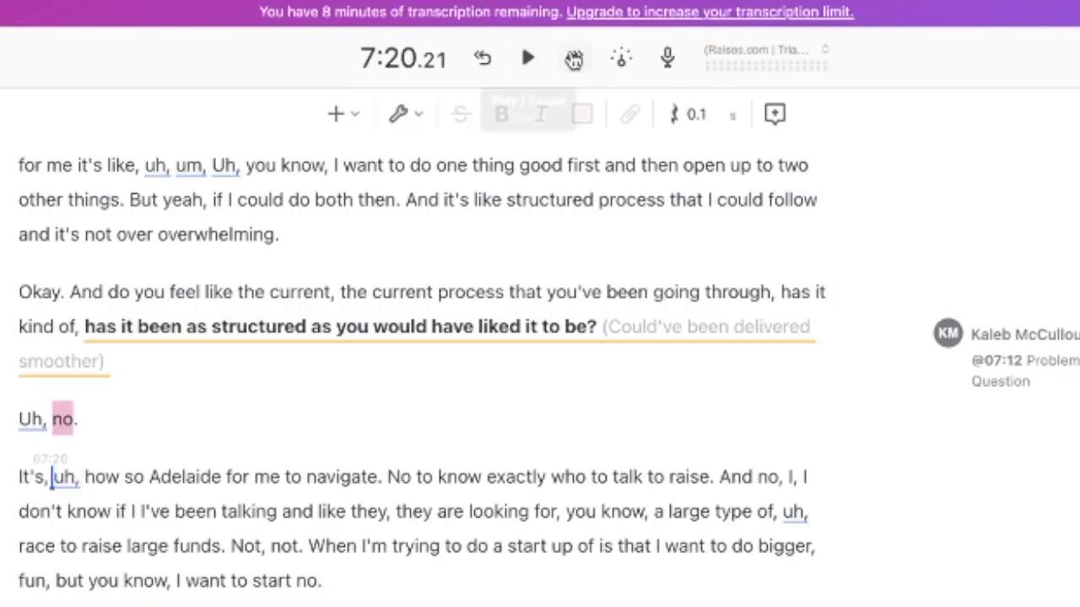
{"action": "left_click", "coordinate": [528, 57]}
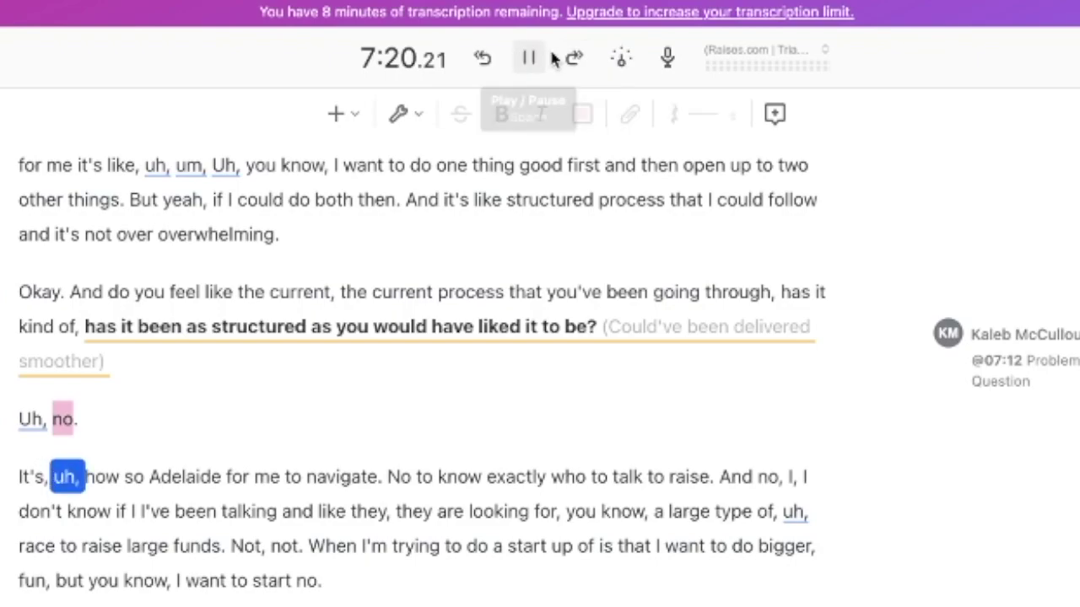
- Skip ahead in 5-second jumps to about 8:25, set playback speed to 2x and resume
{"action": "left_click", "coordinate": [571, 62]}
{"action": "double_click", "coordinate": [571, 62]}
{"action": "triple_click", "coordinate": [570, 62]}
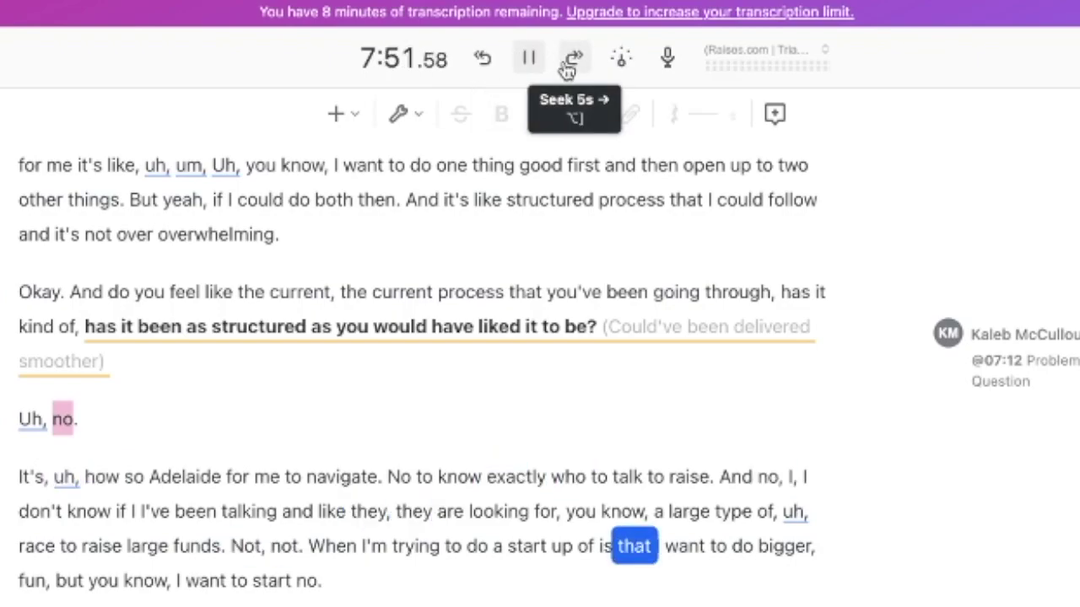
{"action": "triple_click", "coordinate": [570, 62]}
{"action": "left_click", "coordinate": [528, 57]}
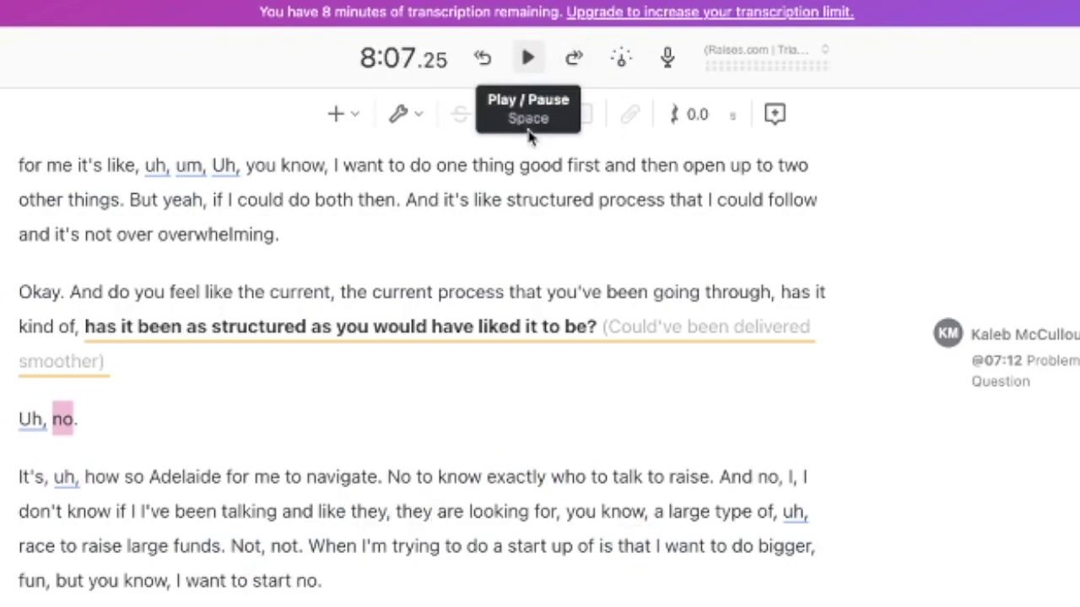
{"action": "left_click", "coordinate": [621, 56]}
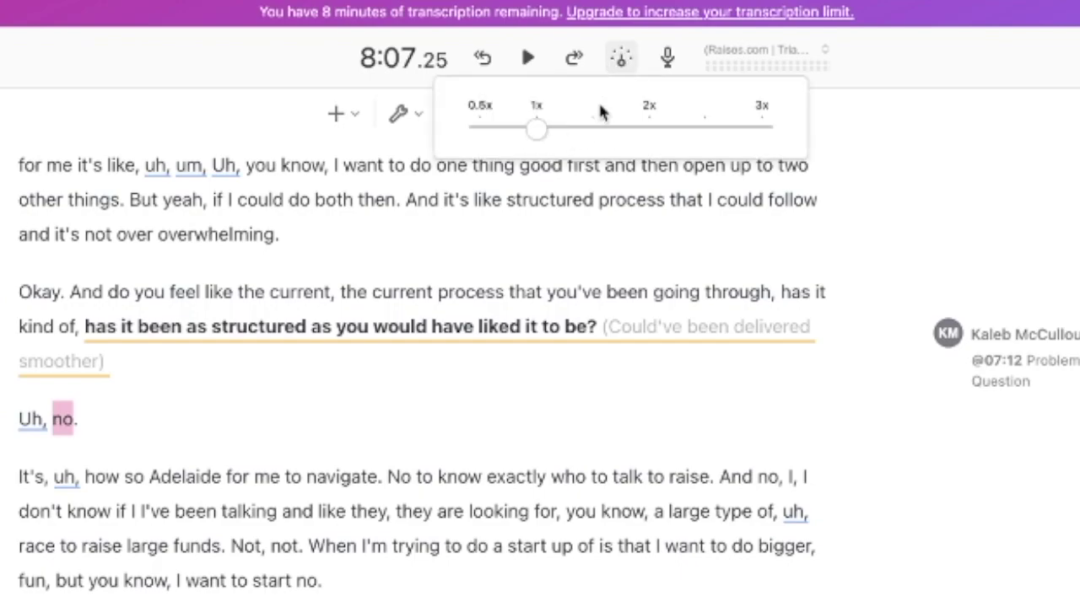
{"action": "left_click_drag", "start_coordinate": [537, 130], "coordinate": [656, 135]}
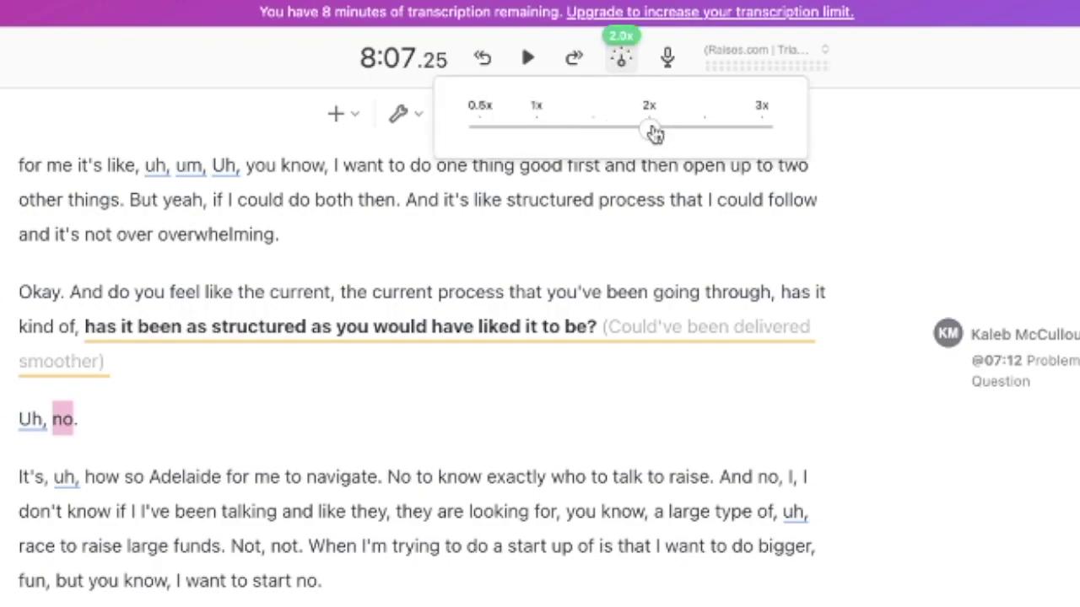
{"action": "left_click", "coordinate": [530, 59]}
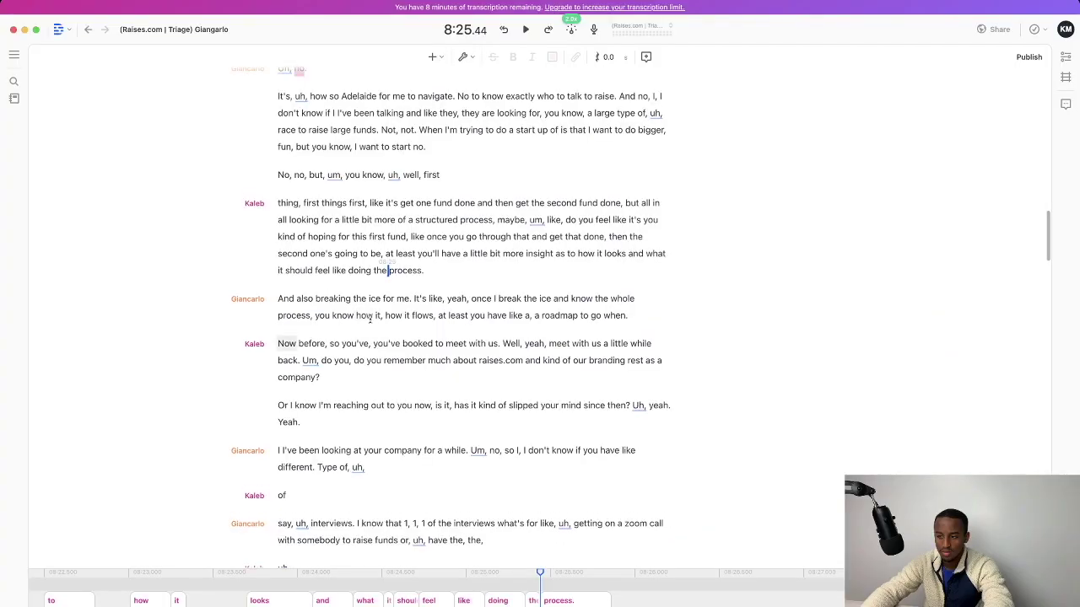
{"action": "scroll", "coordinate": [417, 337], "scroll_direction": "up", "scroll_amount": 10}
{"action": "scroll", "coordinate": [417, 338], "scroll_direction": "down", "scroll_amount": 4}
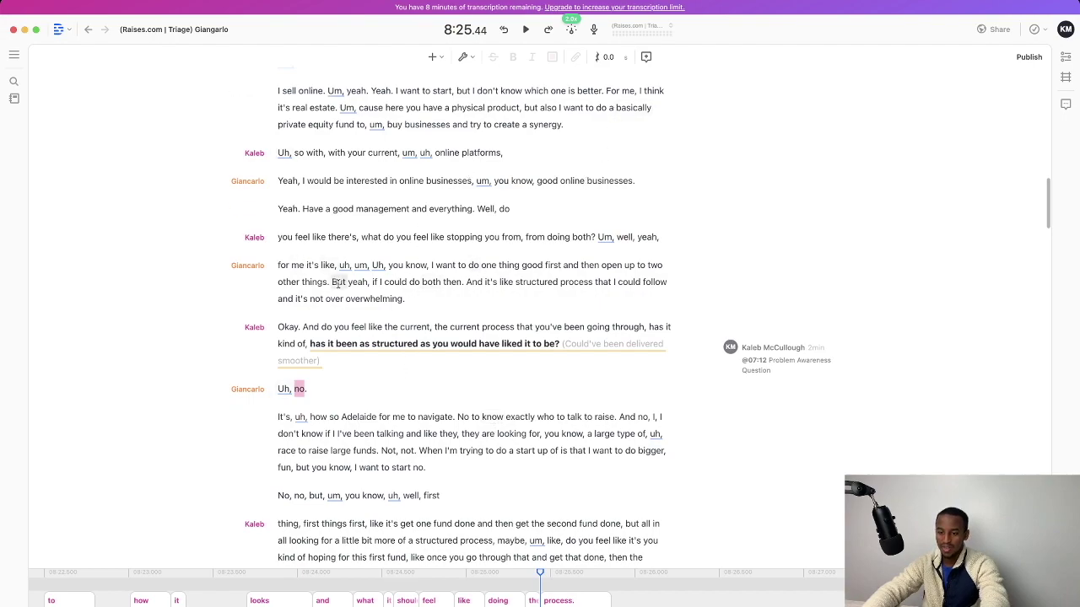
{"action": "scroll", "coordinate": [338, 287], "scroll_direction": "up", "scroll_amount": 2}
{"action": "scroll", "coordinate": [342, 331], "scroll_direction": "down", "scroll_amount": 4}
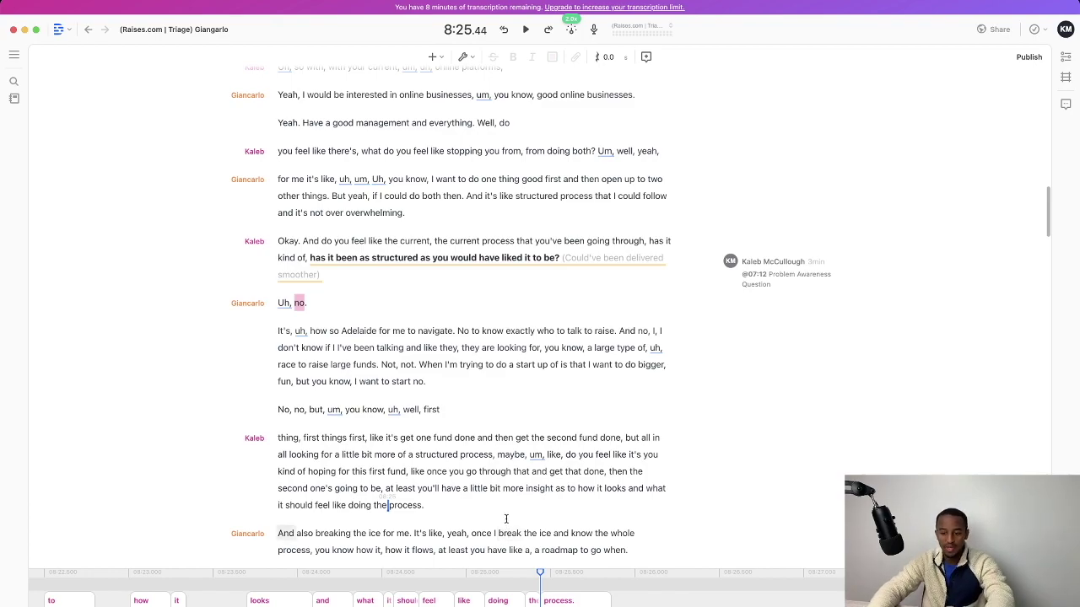
{"action": "key", "text": "ctrl+Up"}
- Open the Sales Sniper link from the Closing Code Facebook group and scroll to its $25 first-week offer
{"action": "left_click", "coordinate": [506, 295]}
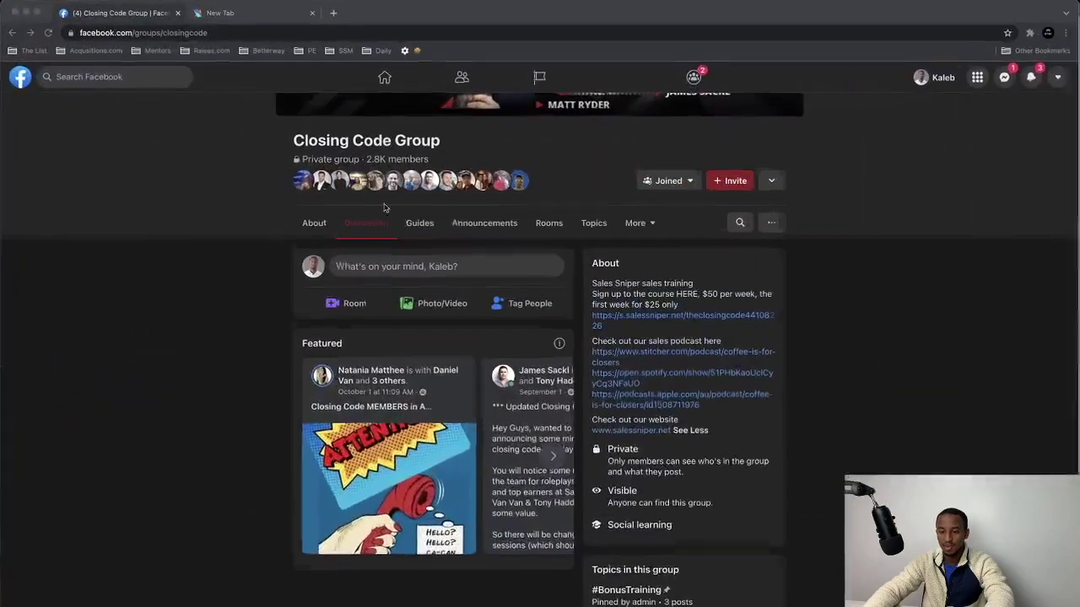
{"action": "left_click", "coordinate": [682, 316]}
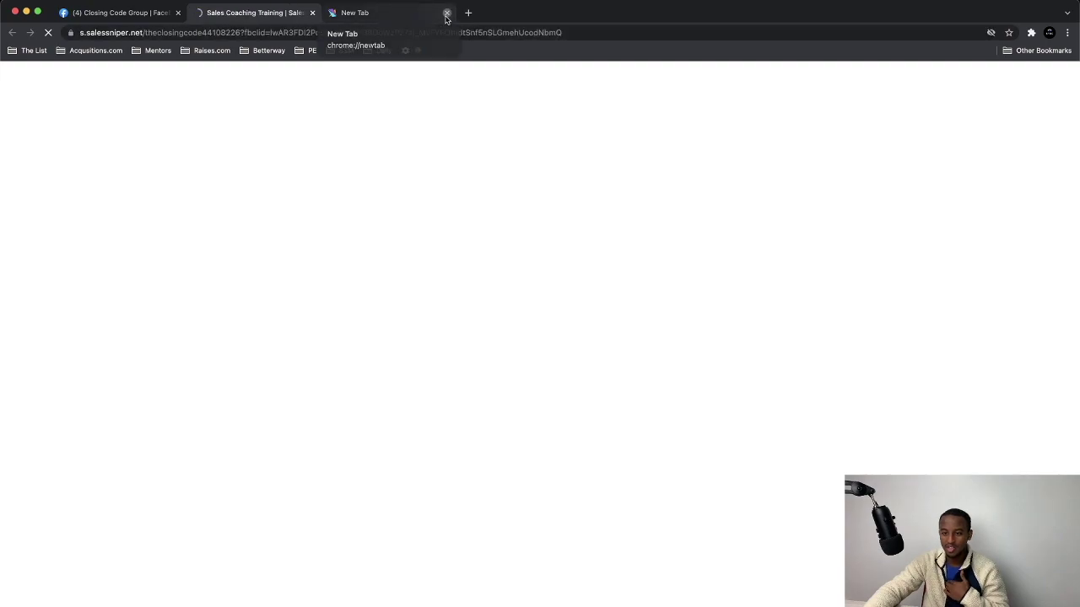
{"action": "left_click", "coordinate": [446, 13]}
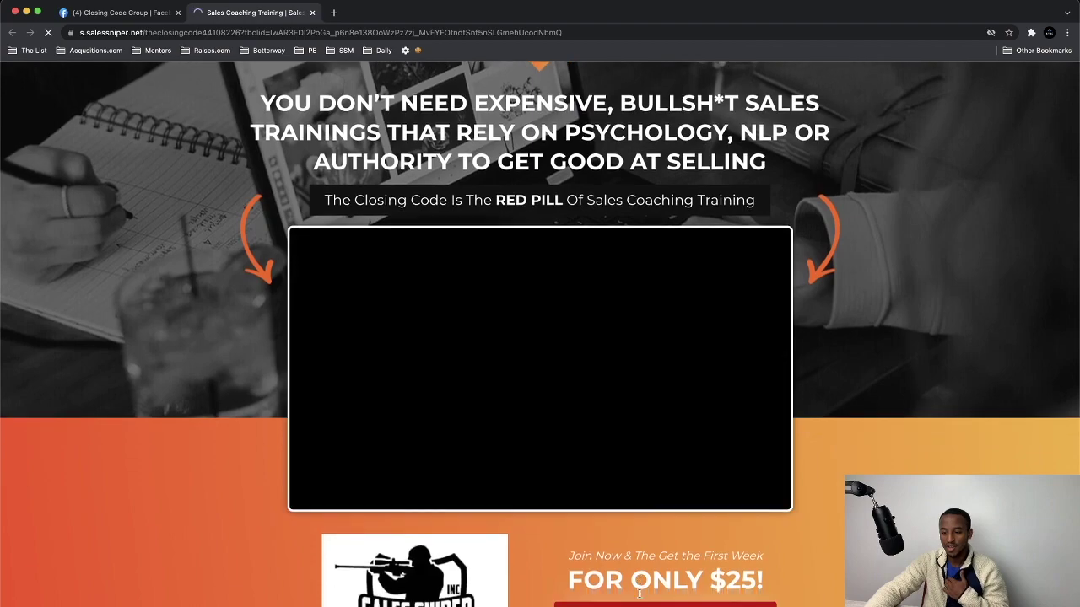
{"action": "scroll", "coordinate": [637, 594], "scroll_direction": "down", "scroll_amount": 3}
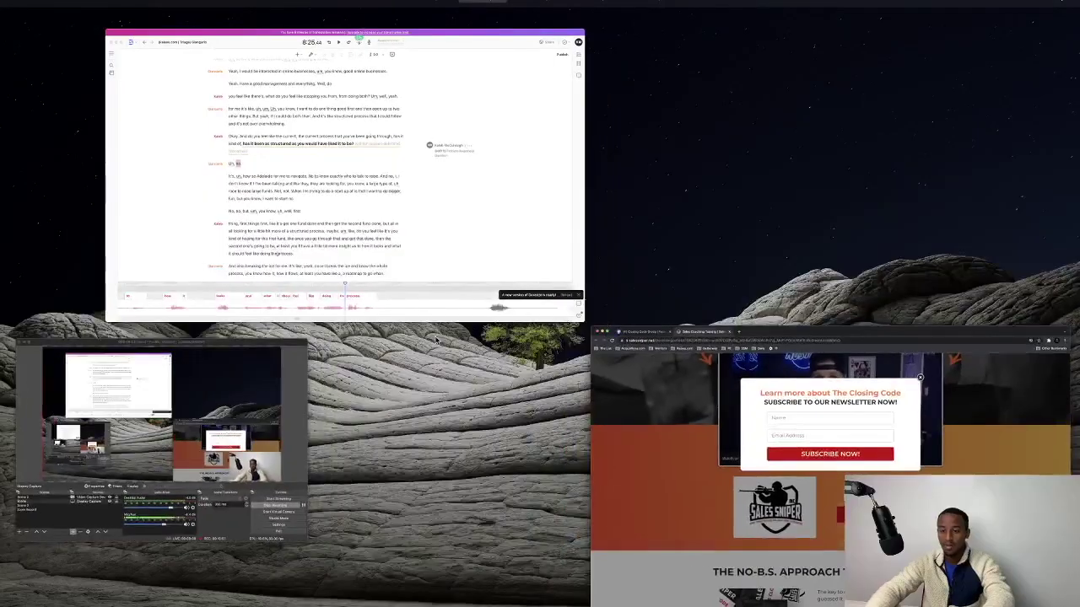
- Bring Descript forward and go back from the transcript to the Drive project list
{"action": "left_click", "coordinate": [414, 247]}
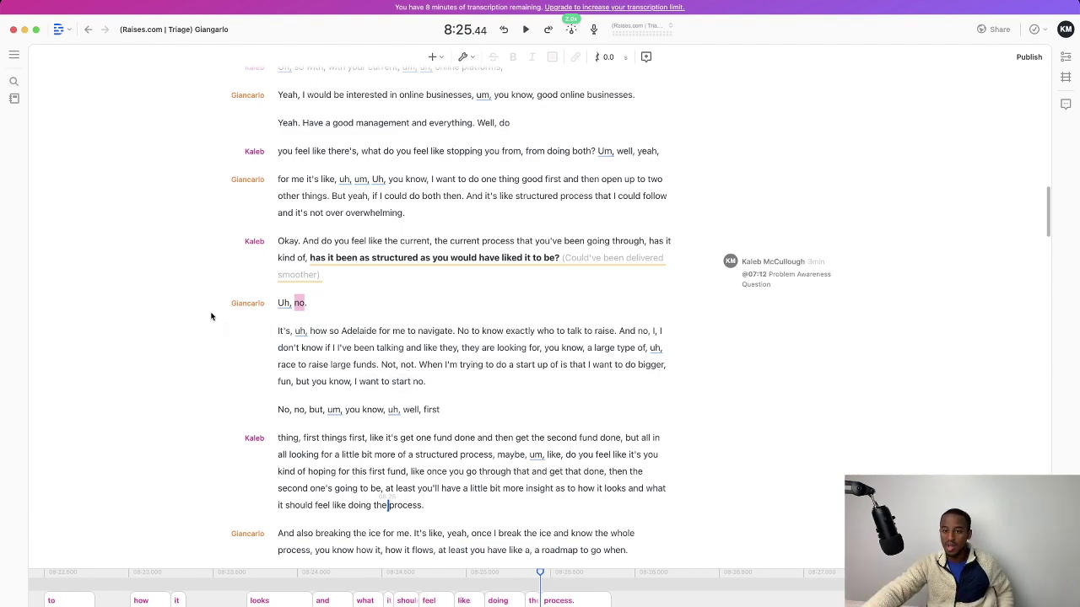
{"action": "left_click", "coordinate": [87, 29]}
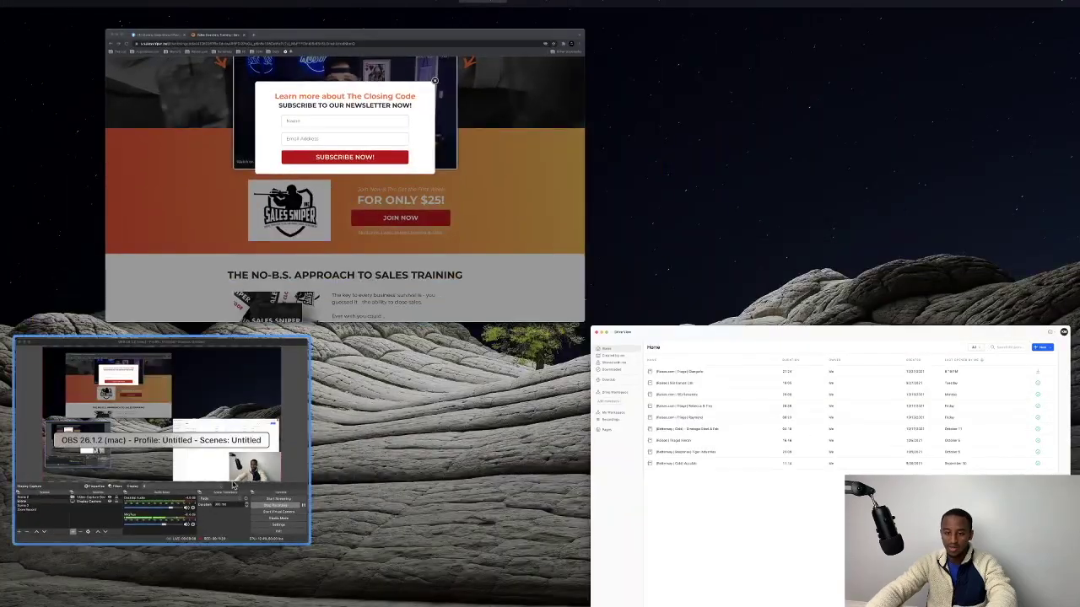